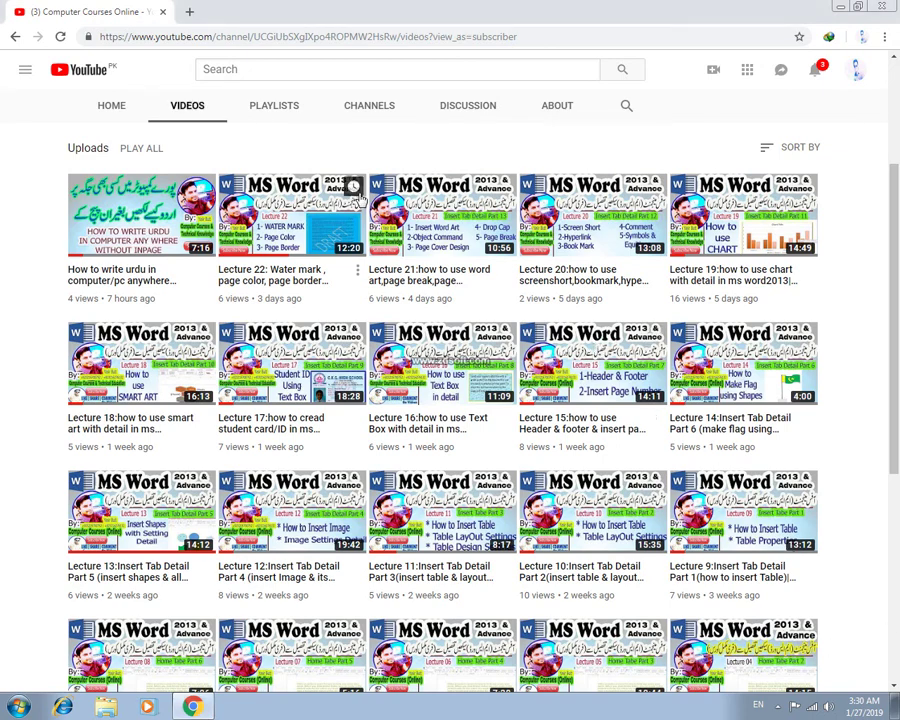
Scroll through the browser page, then minimize it and launch AutoCAD 2013 from the desktop
scroll(250, 140, "up", 2)
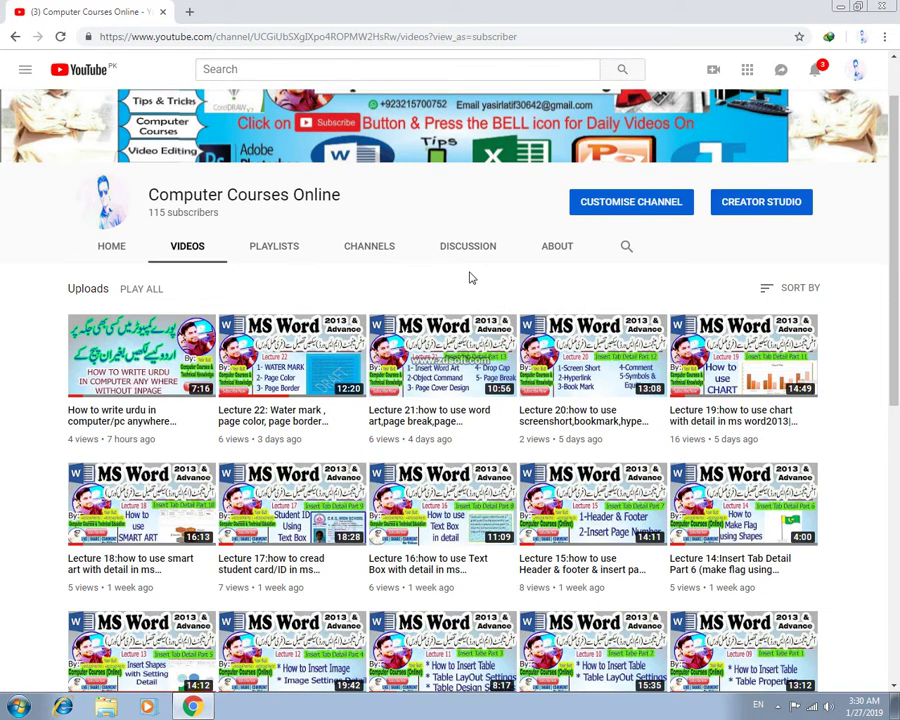
scroll(470, 278, "up", 1)
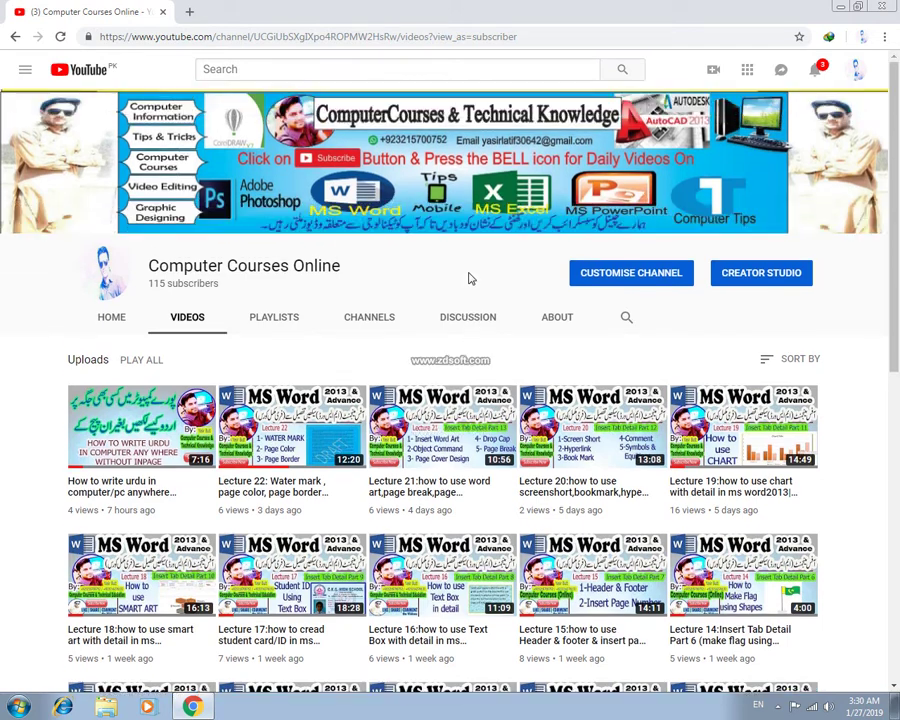
scroll(463, 281, "down", 2)
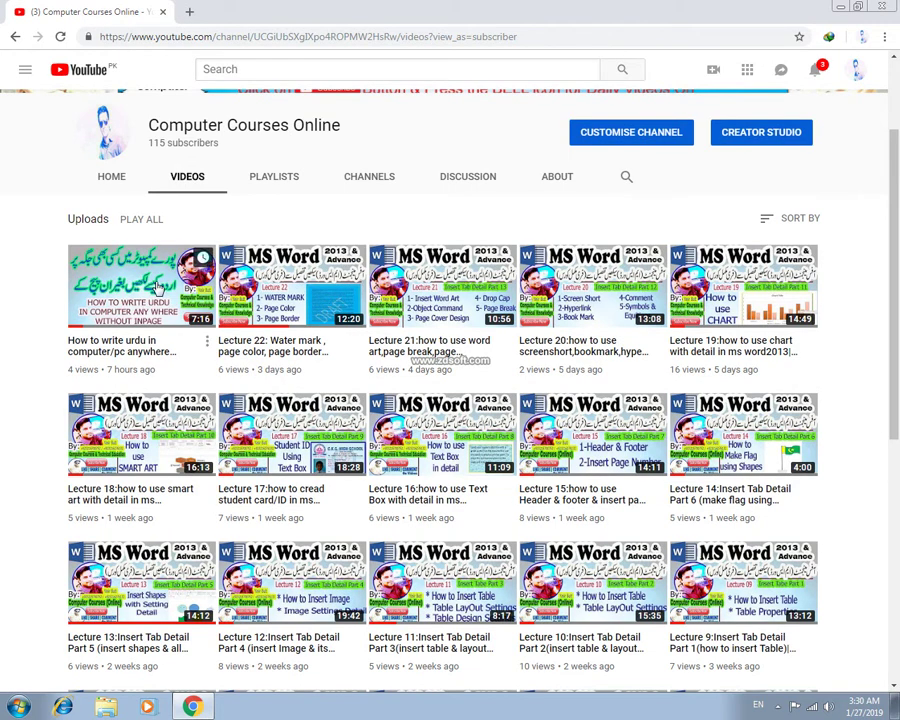
scroll(432, 478, "down", 4)
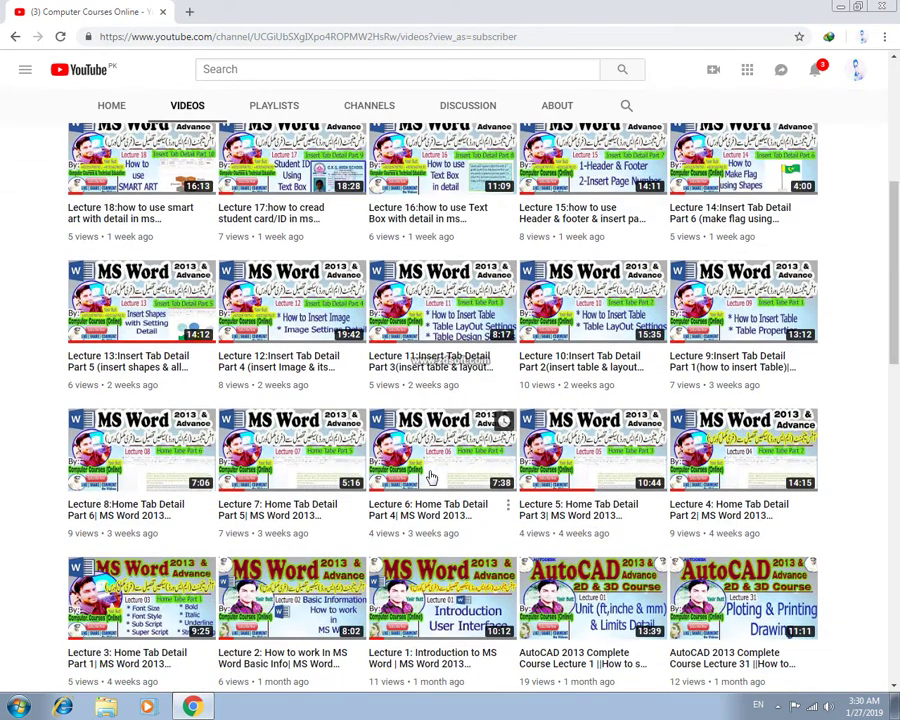
scroll(432, 478, "down", 2)
scroll(432, 480, "down", 4)
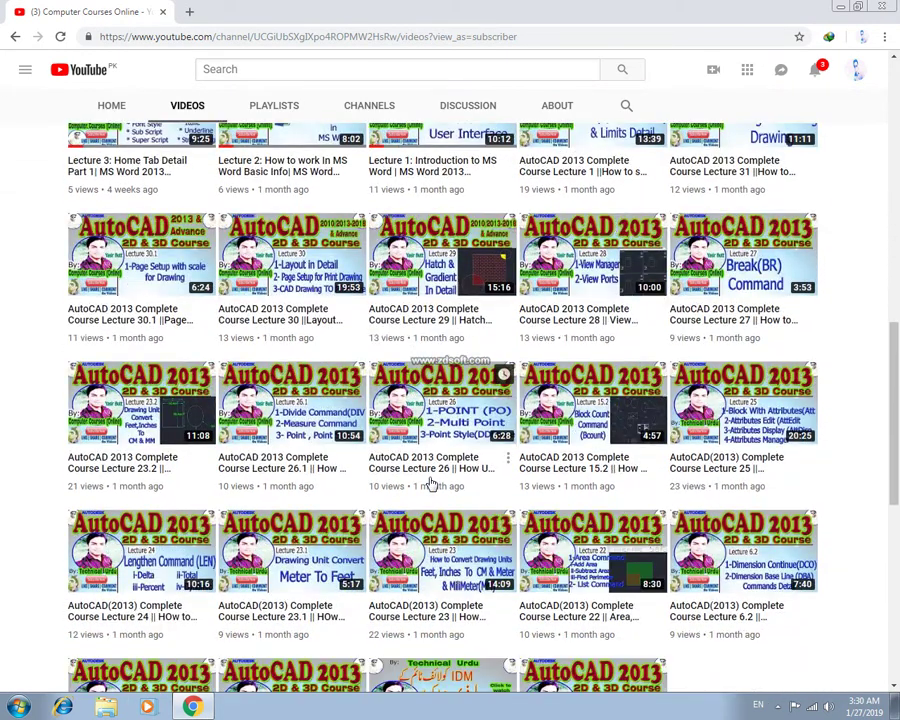
scroll(432, 484, "up", 3)
scroll(432, 484, "up", 5)
scroll(432, 484, "down", 5)
scroll(432, 484, "down", 7)
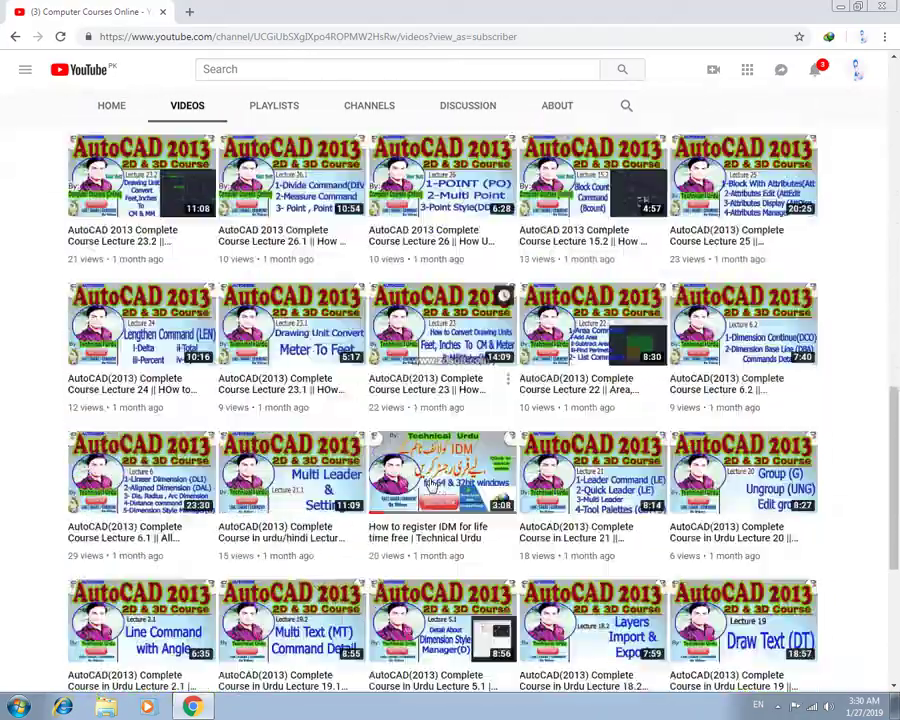
scroll(432, 484, "down", 5)
scroll(432, 484, "up", 5)
scroll(432, 484, "up", 10)
scroll(432, 484, "up", 3)
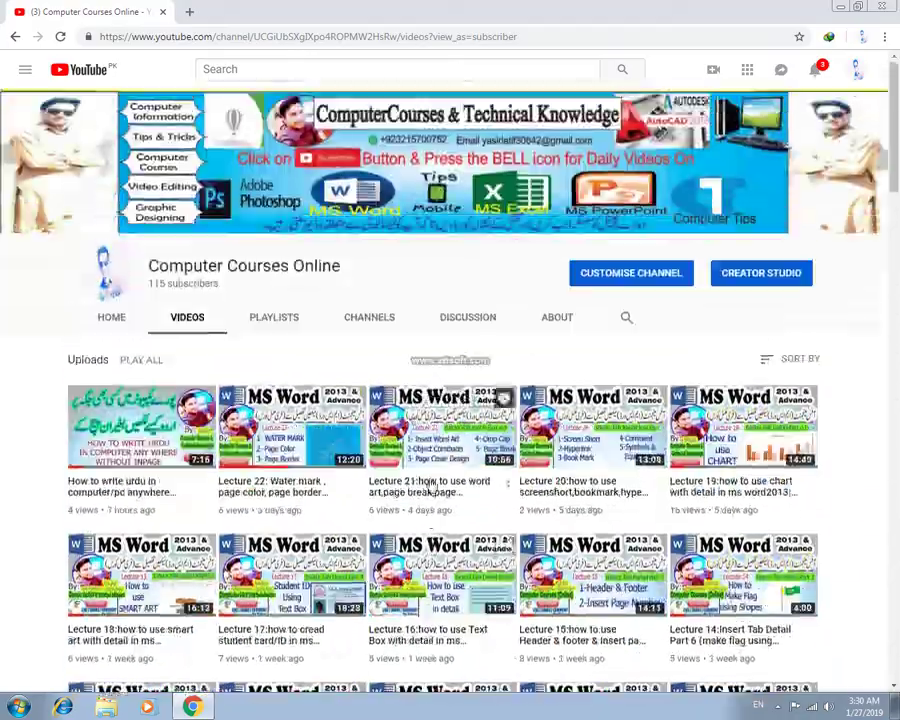
left_click(200, 706)
double_click(26, 165)
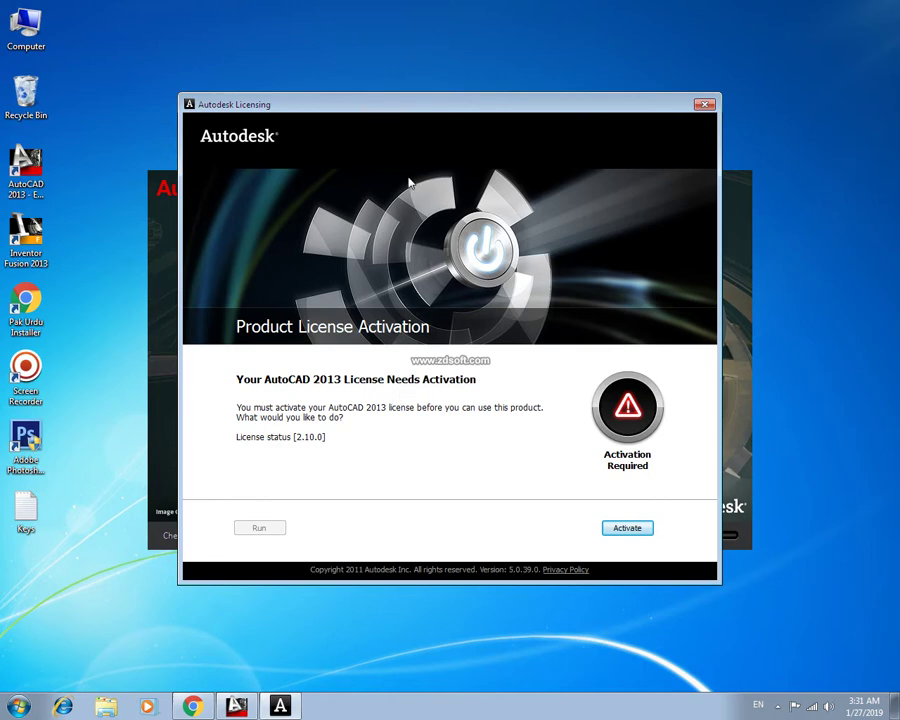
Check the wireless network connection and refresh the desktop
left_click(812, 706)
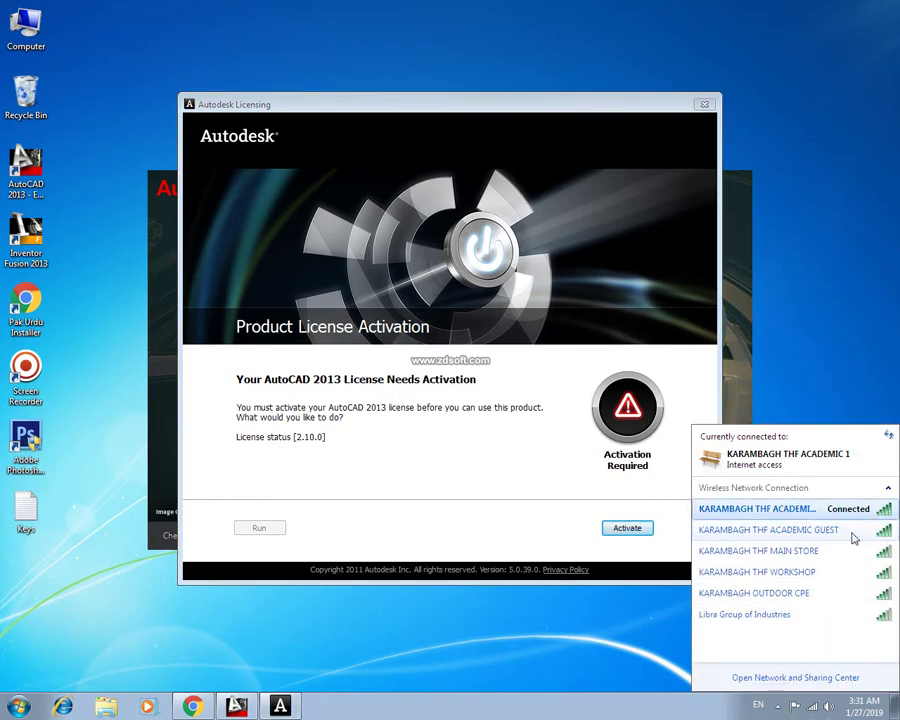
key("Escape")
right_click(780, 533)
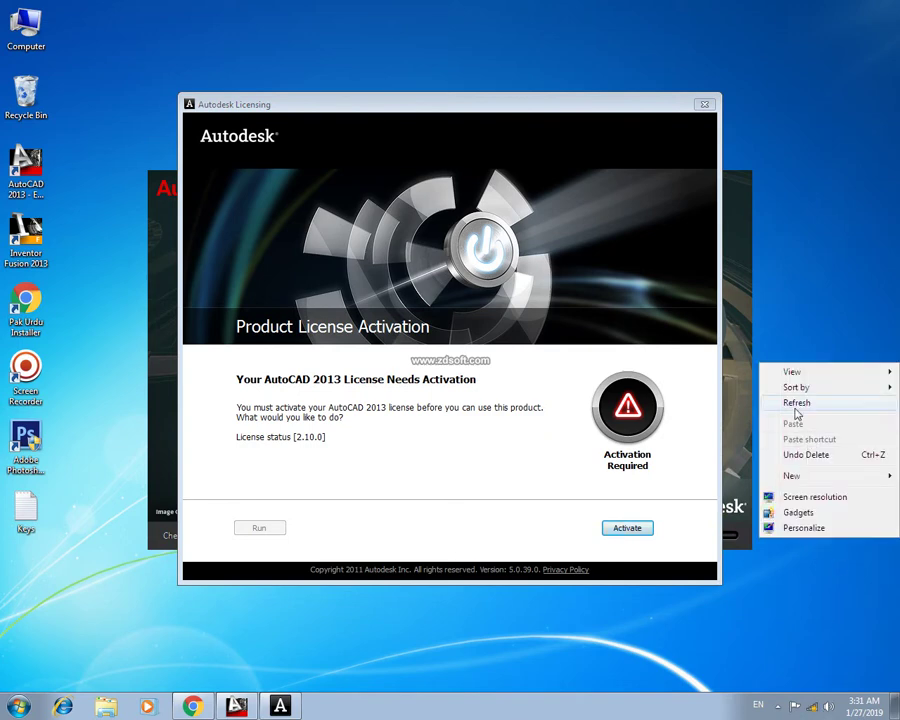
left_click(778, 706)
Disable the avast! antivirus shields for 10 minutes and refresh the desktop
left_click(778, 706)
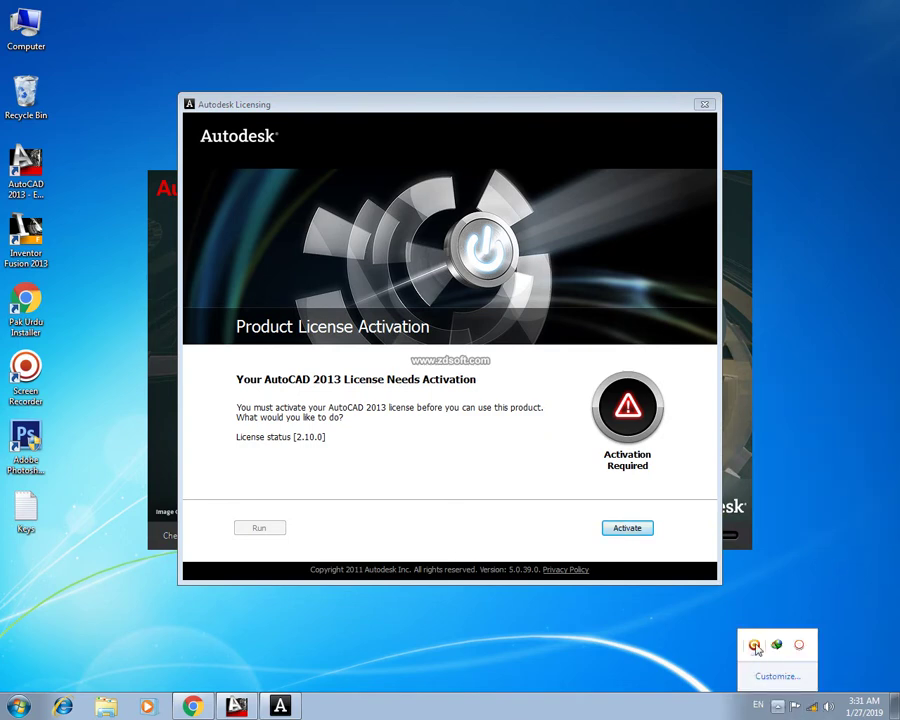
right_click(754, 645)
mouse_move(797, 545)
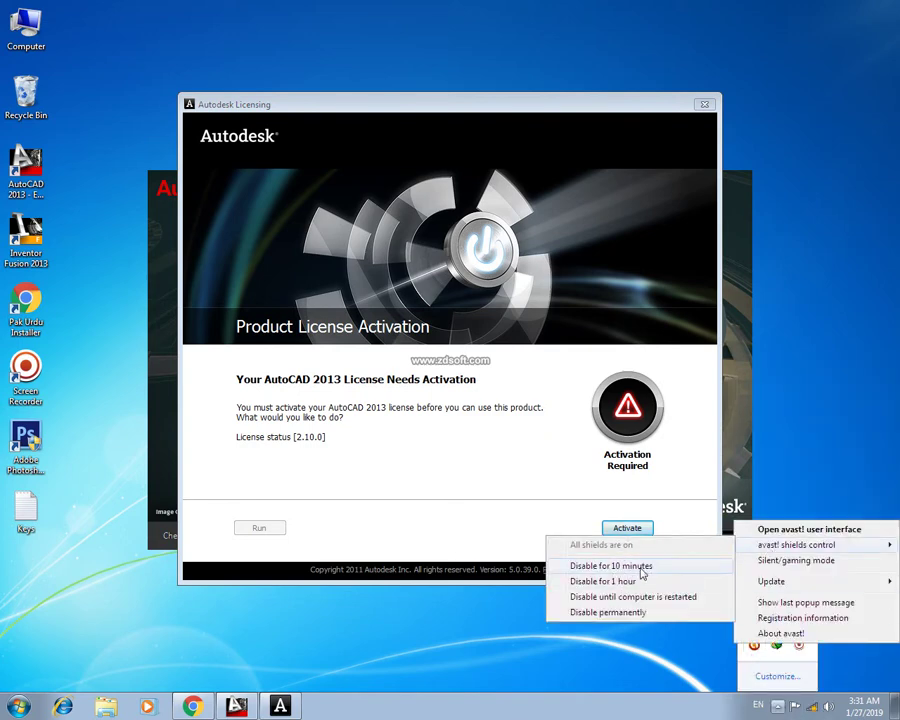
left_click(640, 566)
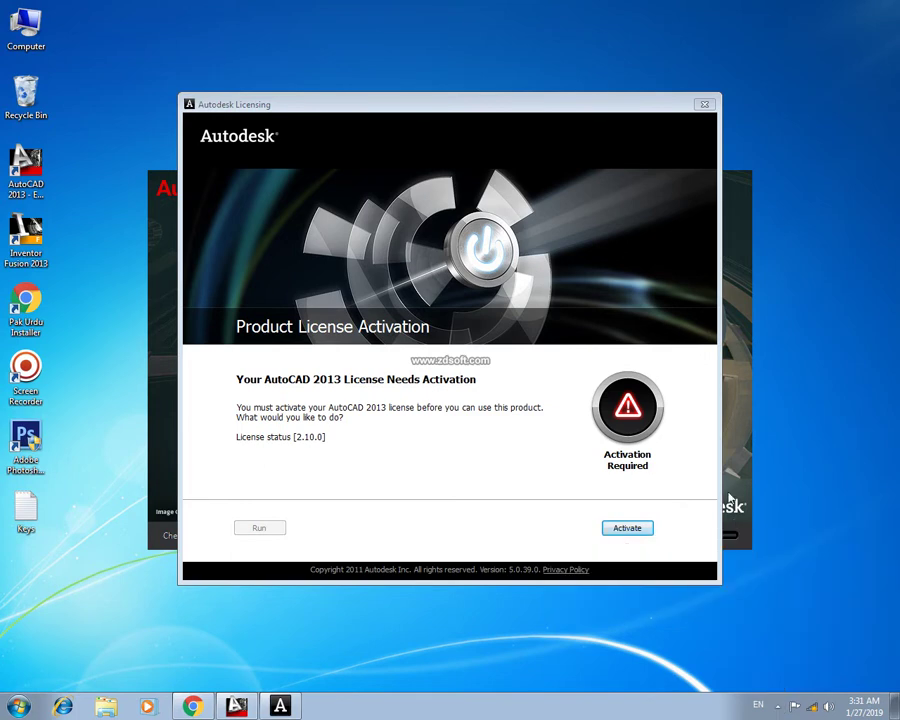
right_click(771, 565)
left_click(771, 434)
Browse to E:\Softwares\Autocad 2013 and select the AUTODESK 2013 disc image
double_click(26, 25)
double_click(552, 118)
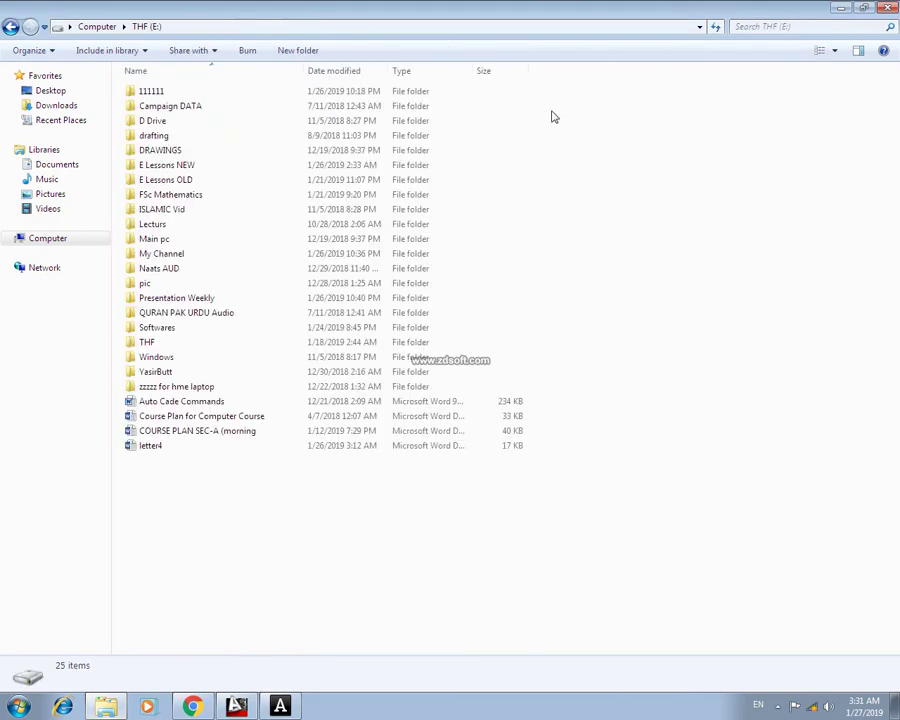
double_click(174, 329)
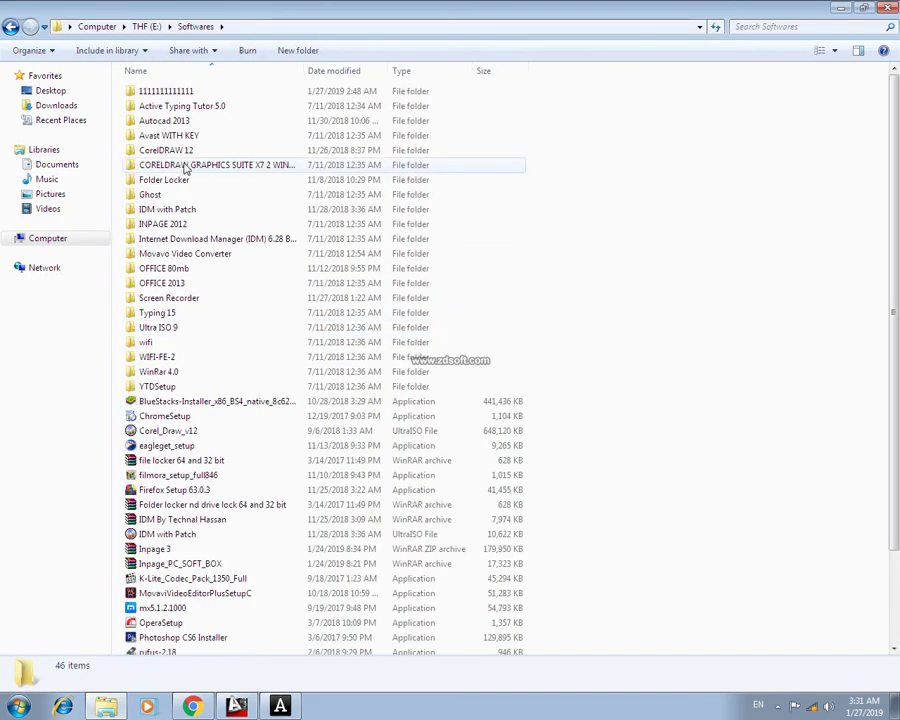
double_click(176, 120)
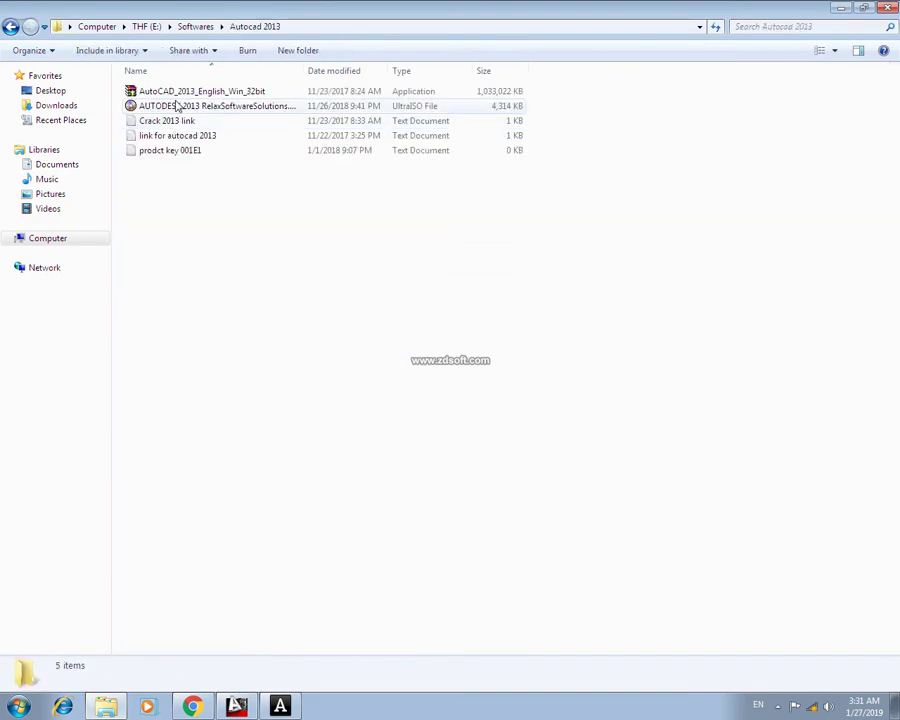
left_click(162, 108)
Mount the AUTODESK 2013 image as a drive and close the Burn Image window
right_click(232, 108)
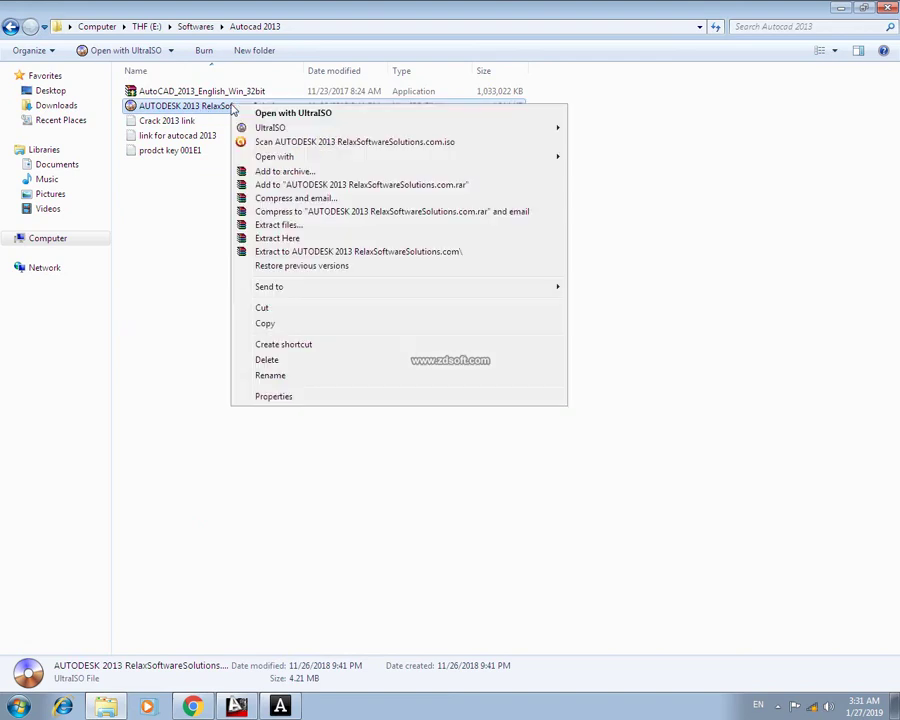
left_click(185, 260)
right_click(185, 260)
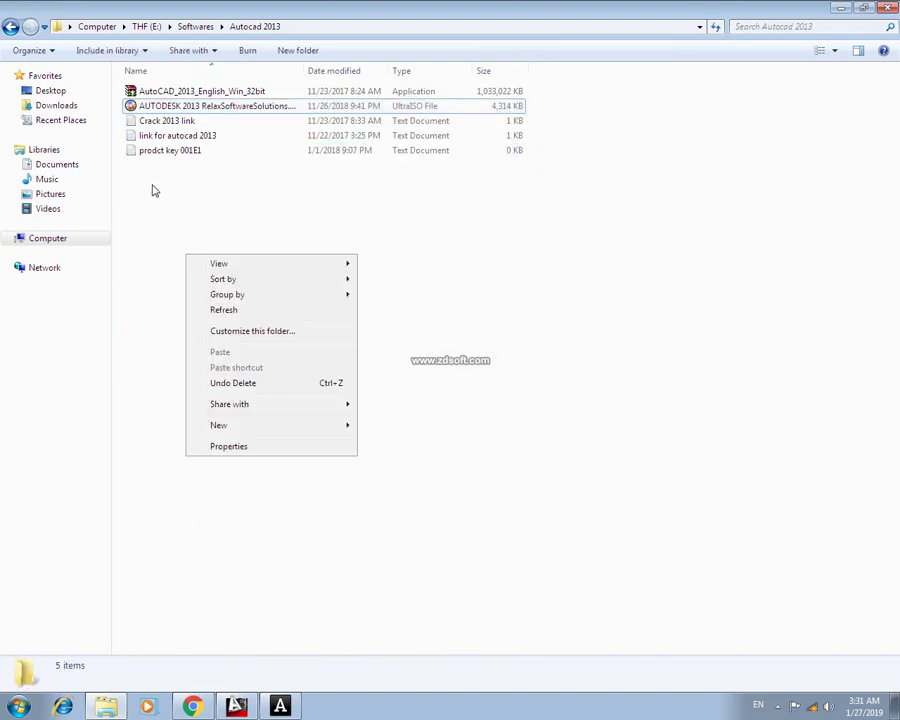
left_click(152, 188)
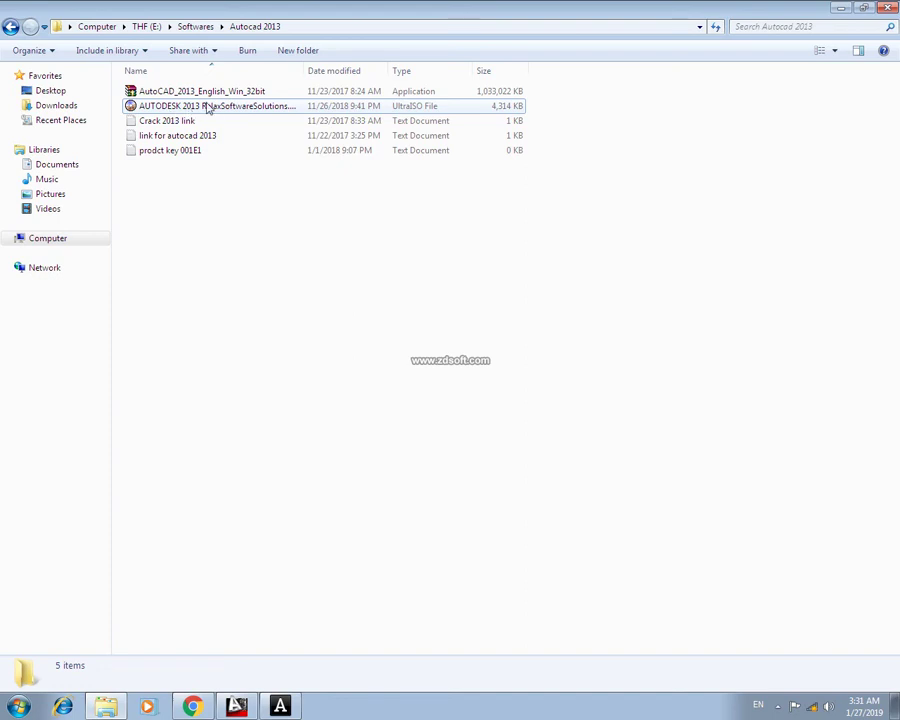
right_click(208, 108)
left_click(250, 111)
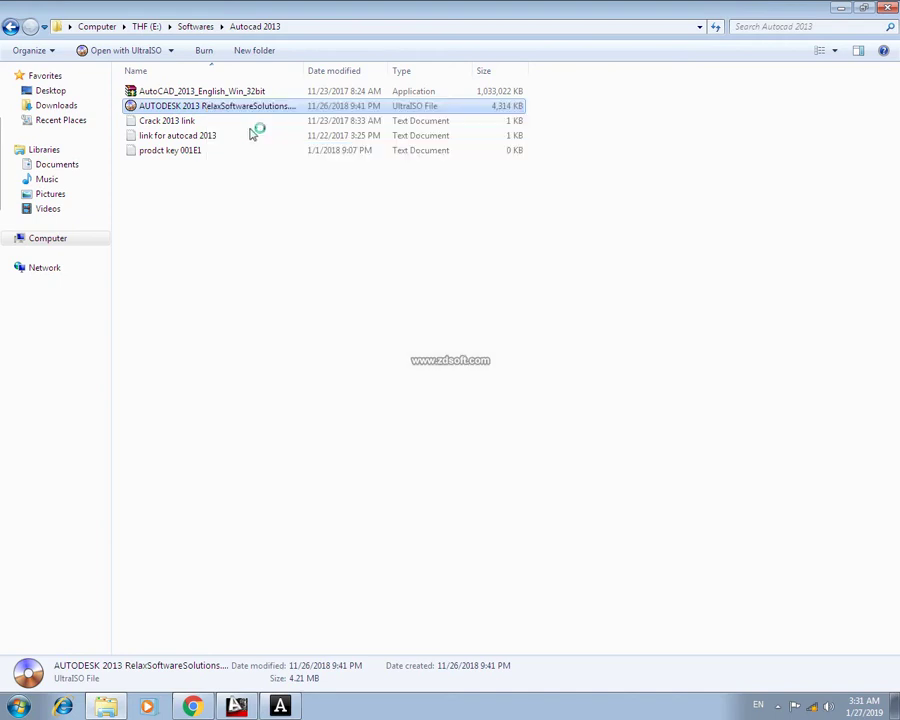
right_click(266, 110)
mouse_move(303, 127)
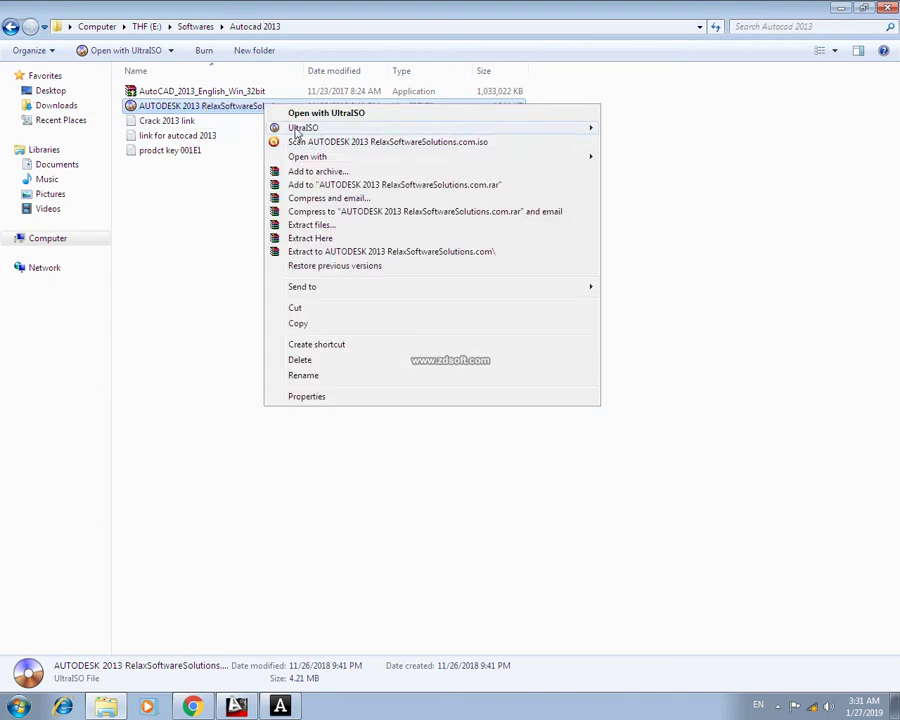
left_click(134, 146)
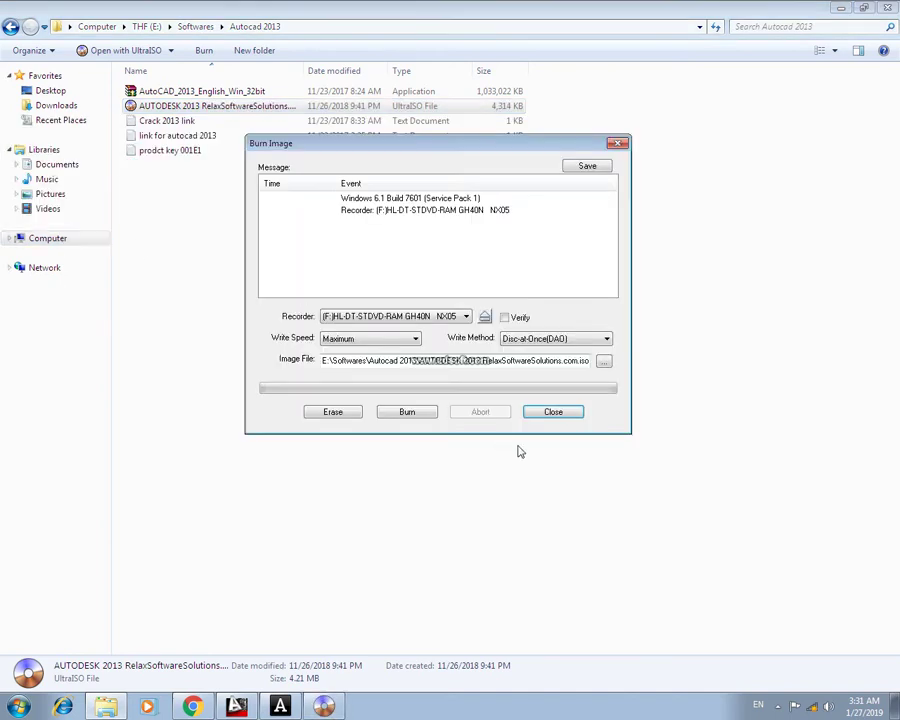
left_click(553, 411)
Run xf-adsk2013_x32 from the Crack-Win folder on the mounted AUTODESK 2013 drive
left_click(55, 245)
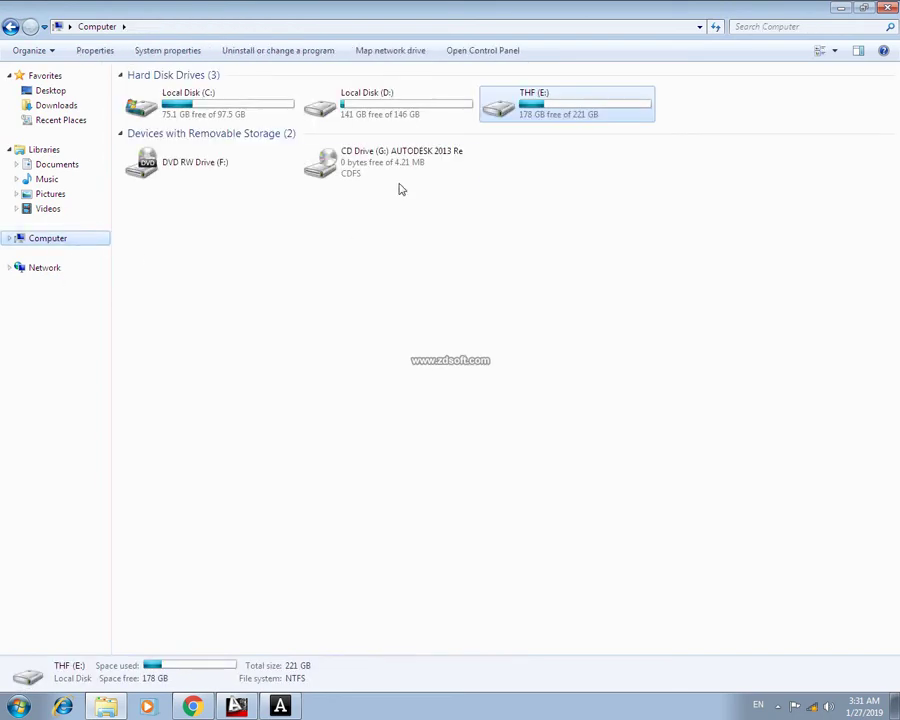
double_click(385, 167)
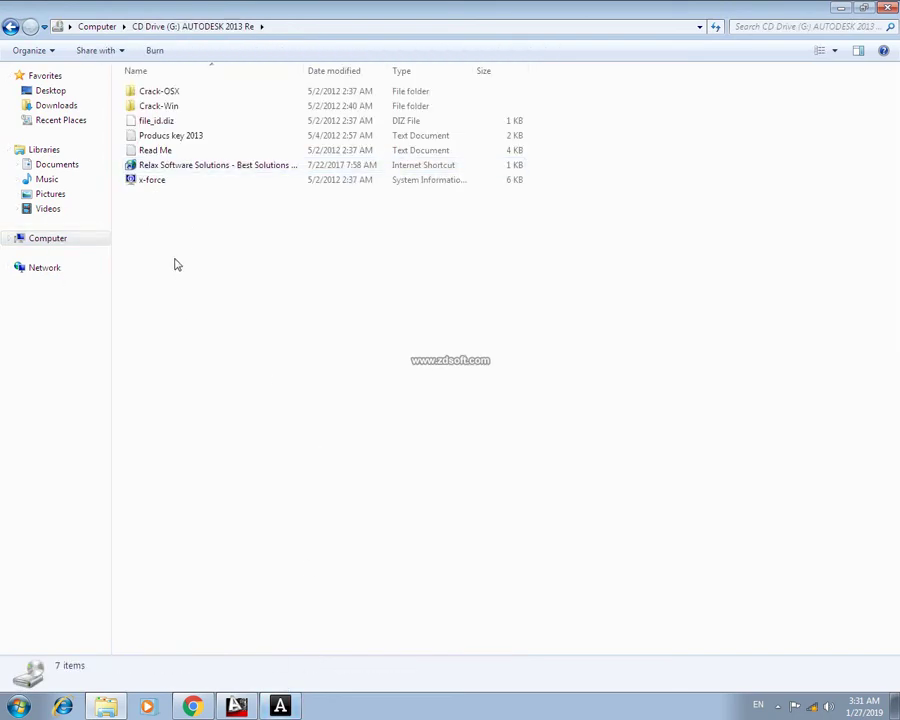
double_click(181, 112)
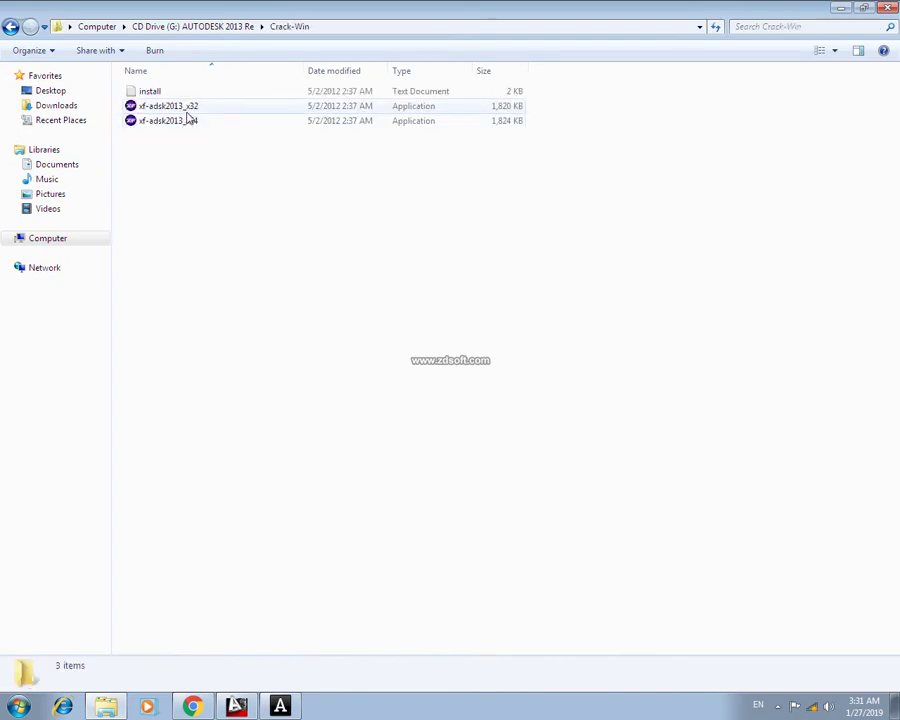
left_click(190, 108)
double_click(181, 115)
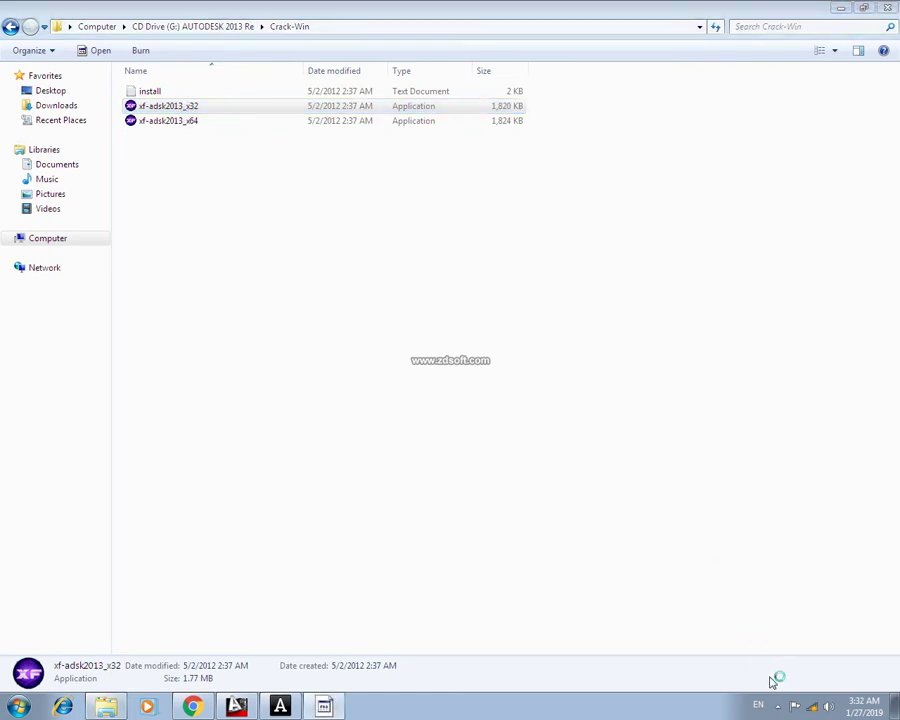
Mute the system sound from the tray volume control
left_click(831, 709)
left_click(830, 638)
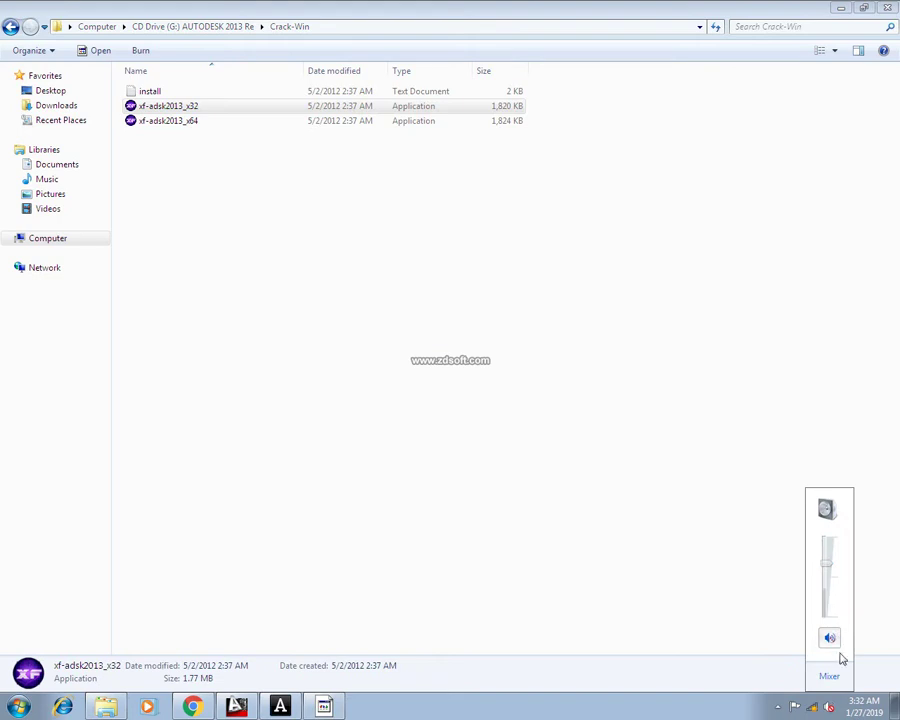
left_click(545, 189)
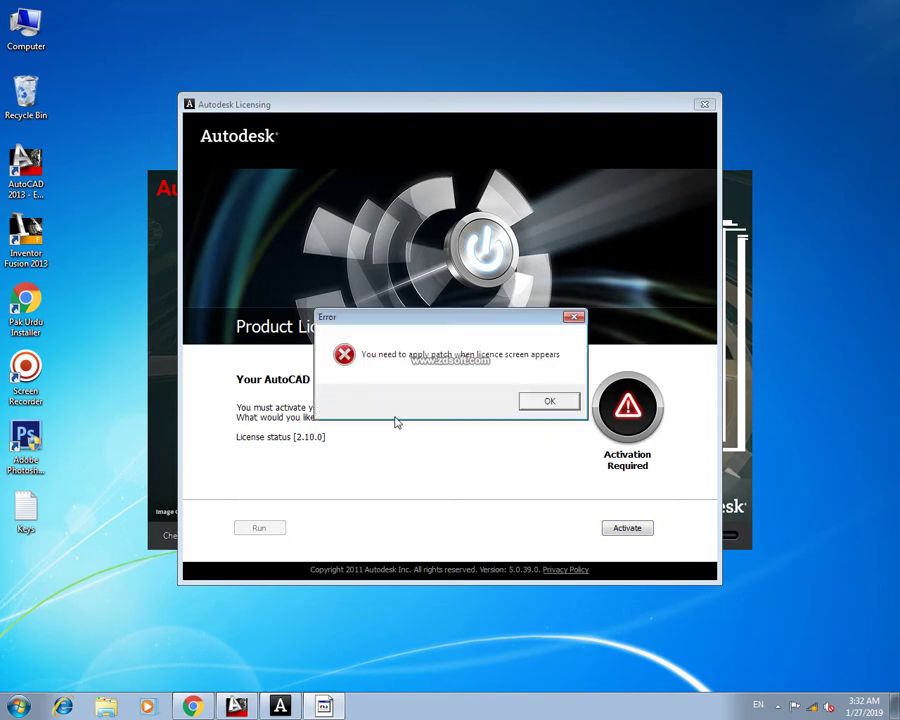
Dismiss the apply-the-patch message and browse to the Crack-Win folder on CD Drive (G:)
left_click(543, 399)
left_click(573, 317)
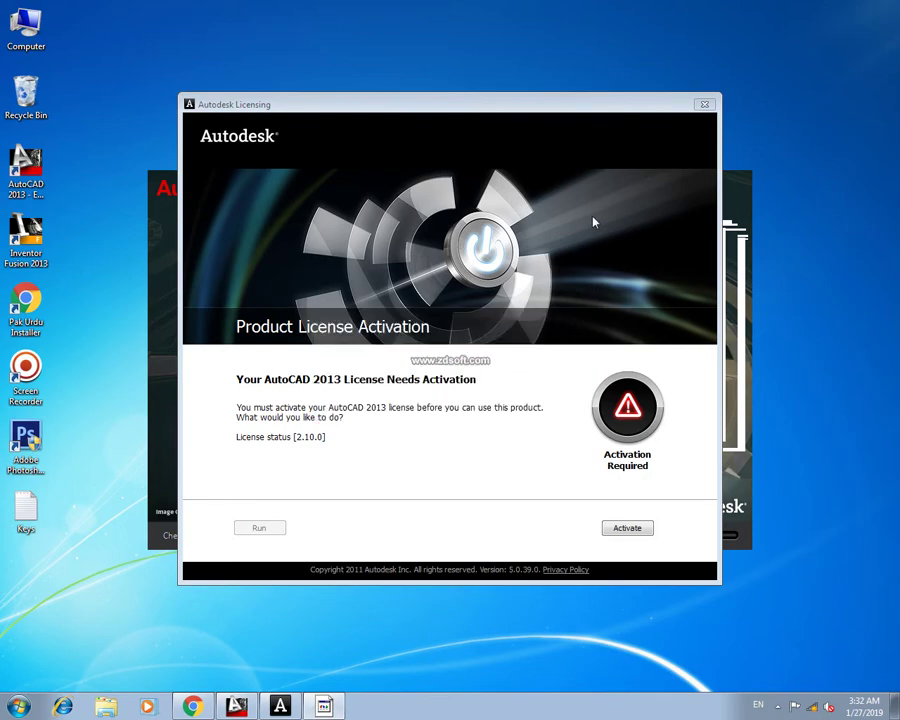
double_click(26, 30)
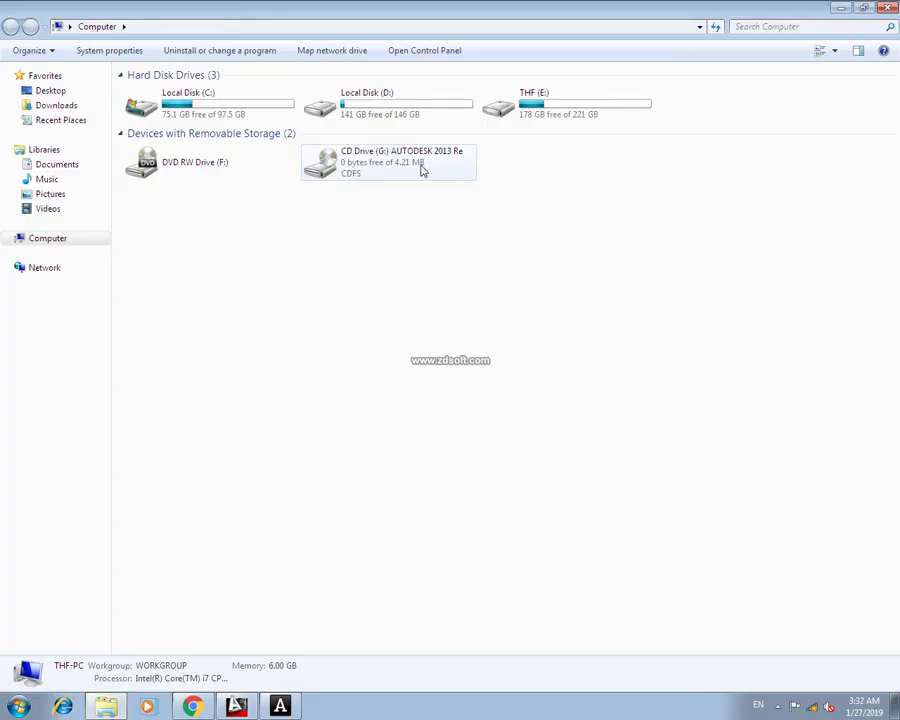
double_click(422, 171)
double_click(150, 91)
left_click(22, 28)
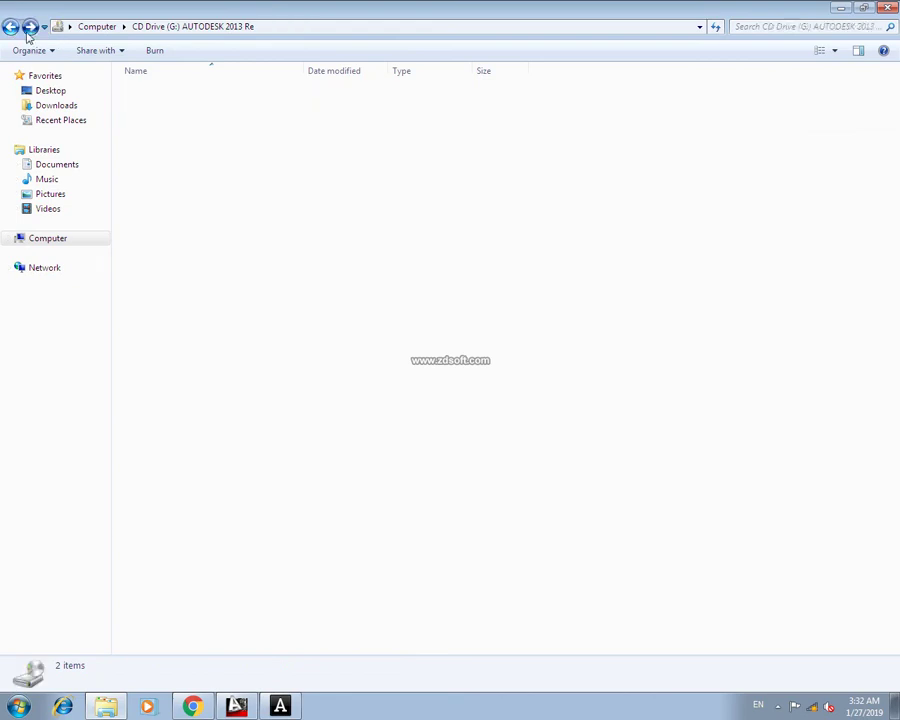
double_click(170, 107)
Run xf-adsk2013_x32 as administrator and confirm the 'Successfully patched!' message
right_click(170, 106)
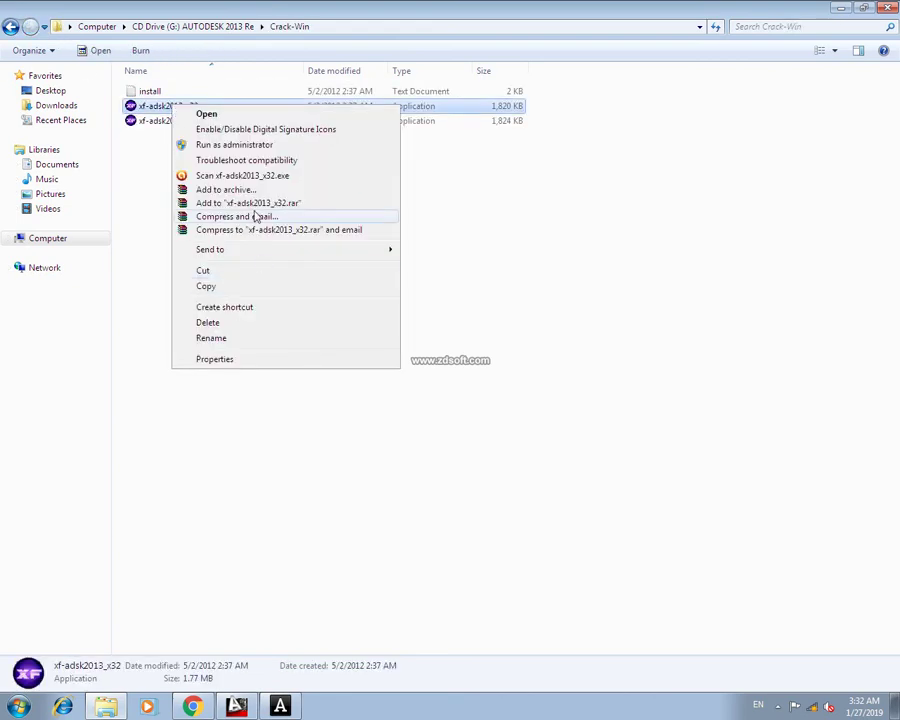
left_click(247, 150)
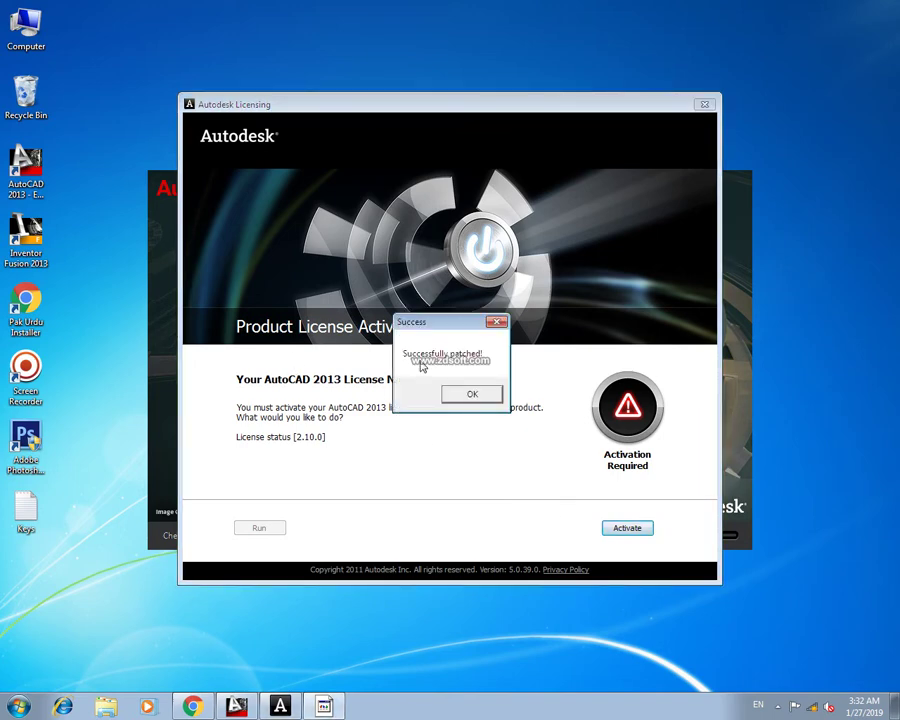
left_click(471, 394)
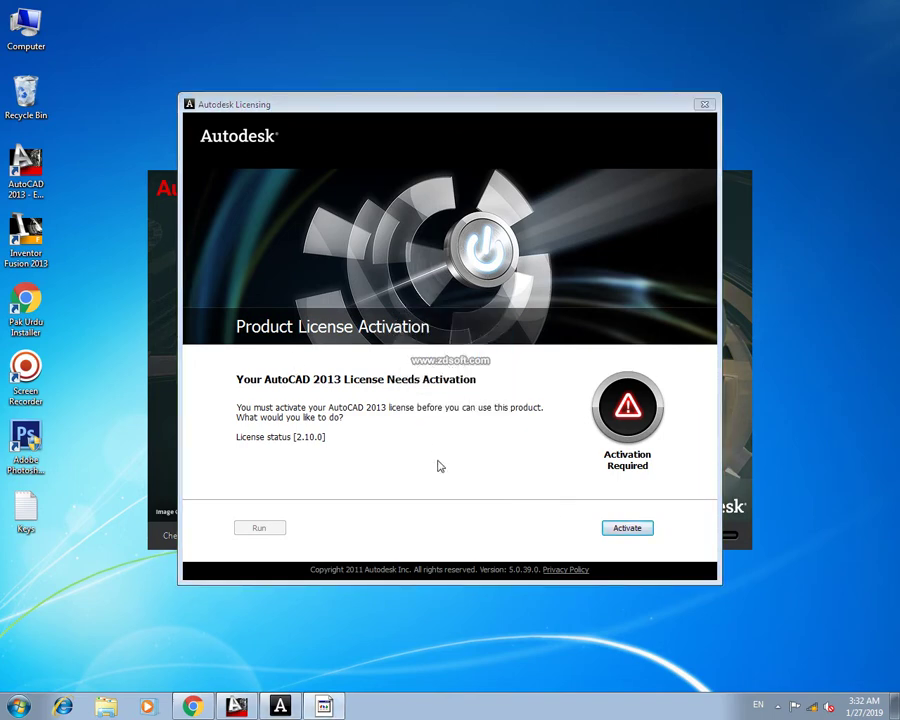
Click Activate, fill in the serial number and product key, and continue to Internet Connection Required
left_click(626, 529)
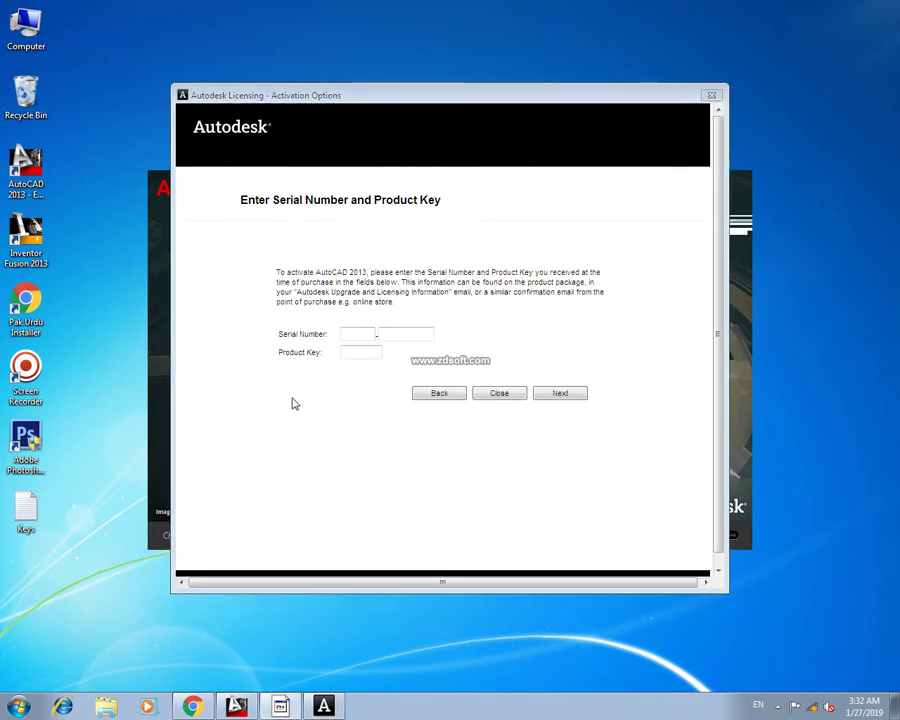
left_click(359, 336)
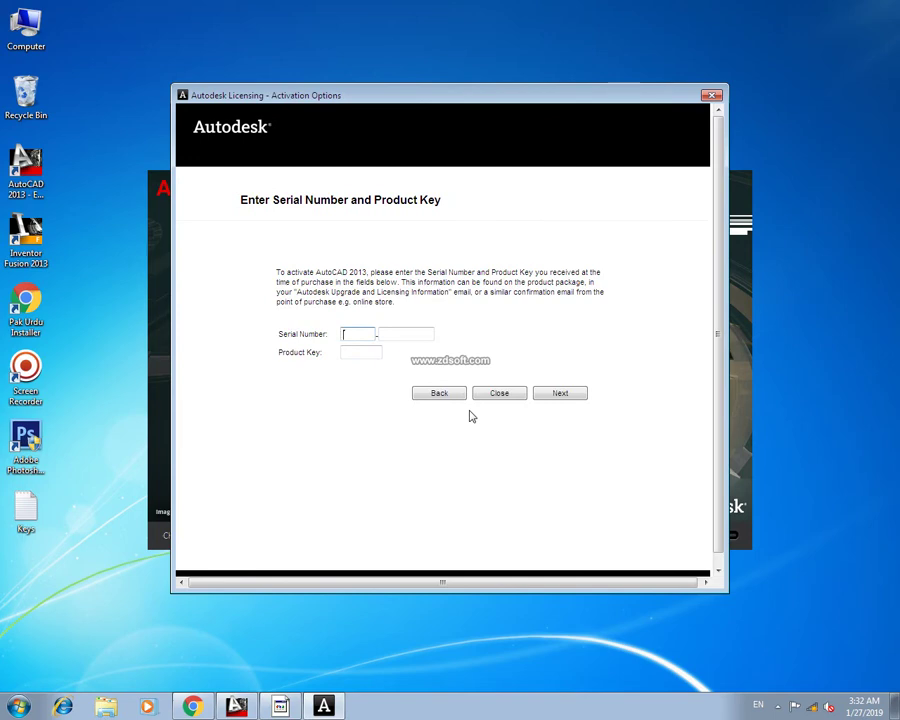
type("6")
type("9696969")
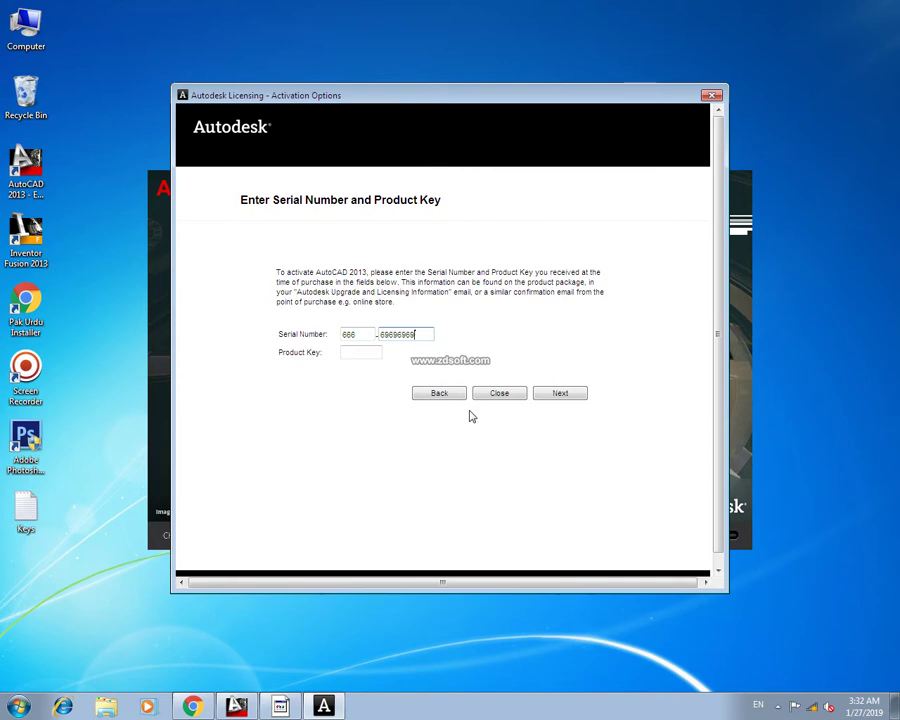
left_click(366, 352)
left_click(567, 396)
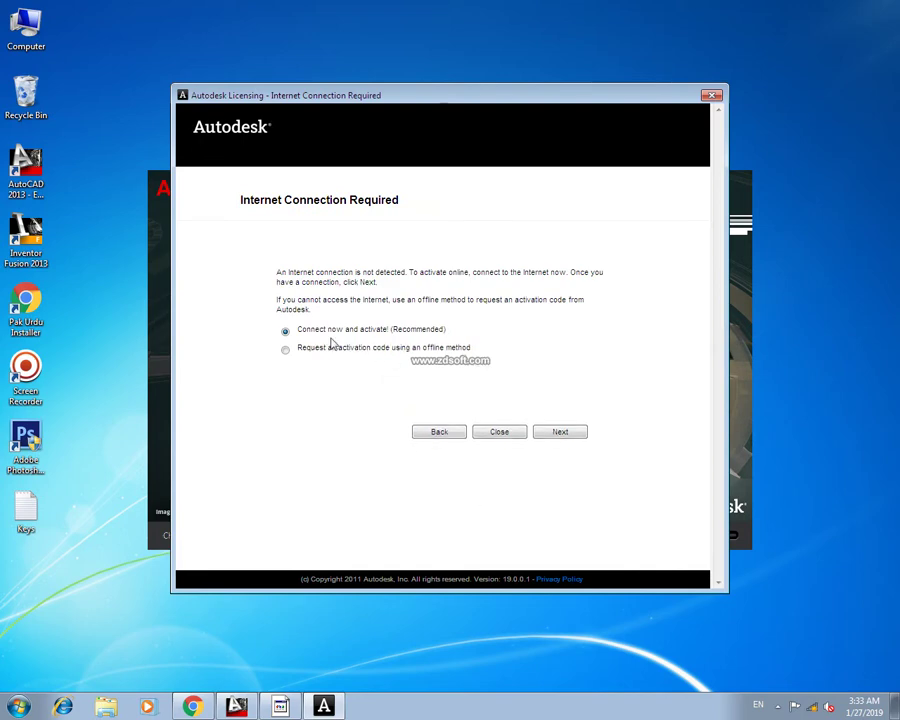
Choose to request an activation code offline and continue to product registration
left_click(295, 350)
left_click(562, 435)
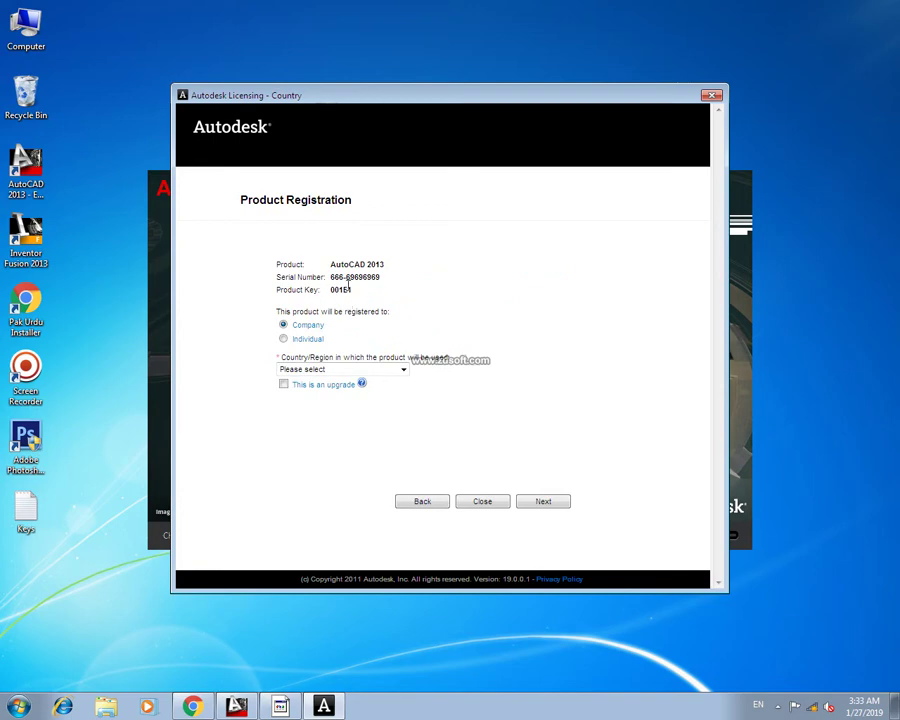
left_click_drag(340, 112, 276, 116)
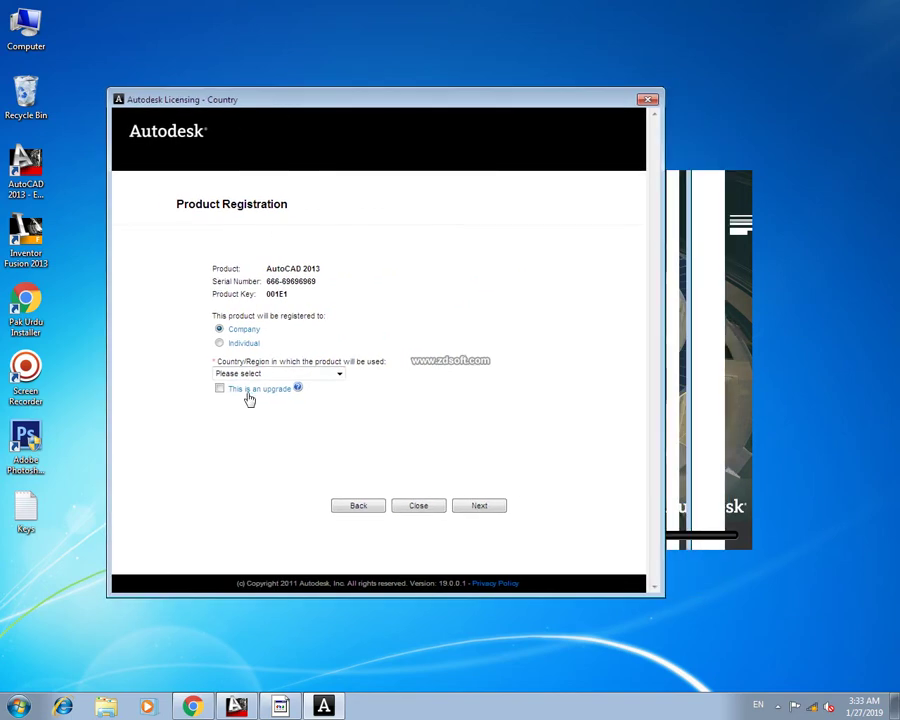
Try registering as an Individual, dismissing the missing country warnings each time
left_click(477, 507)
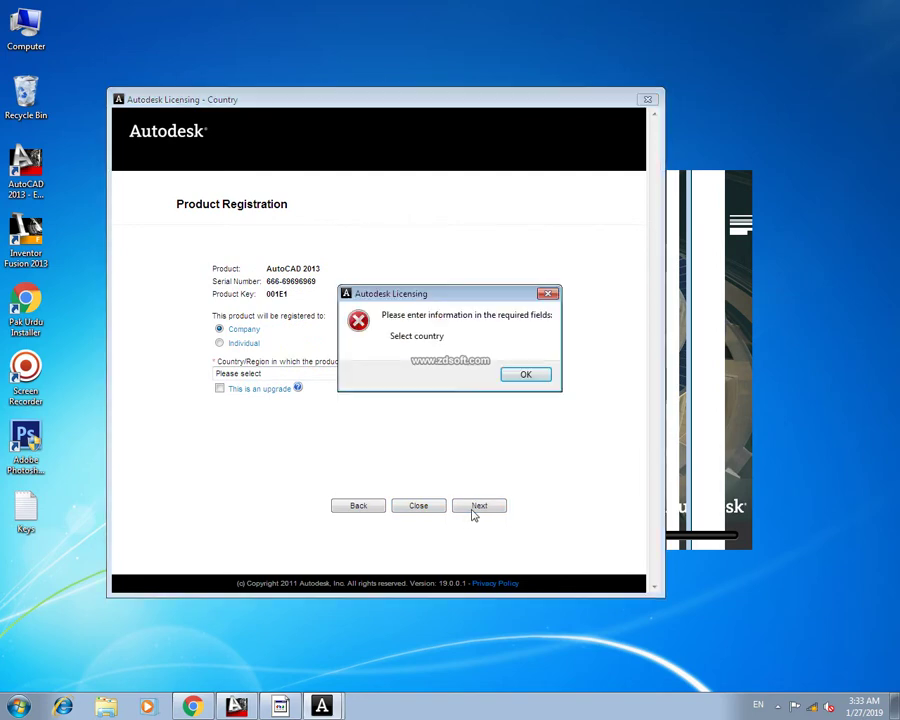
left_click(522, 374)
left_click(220, 344)
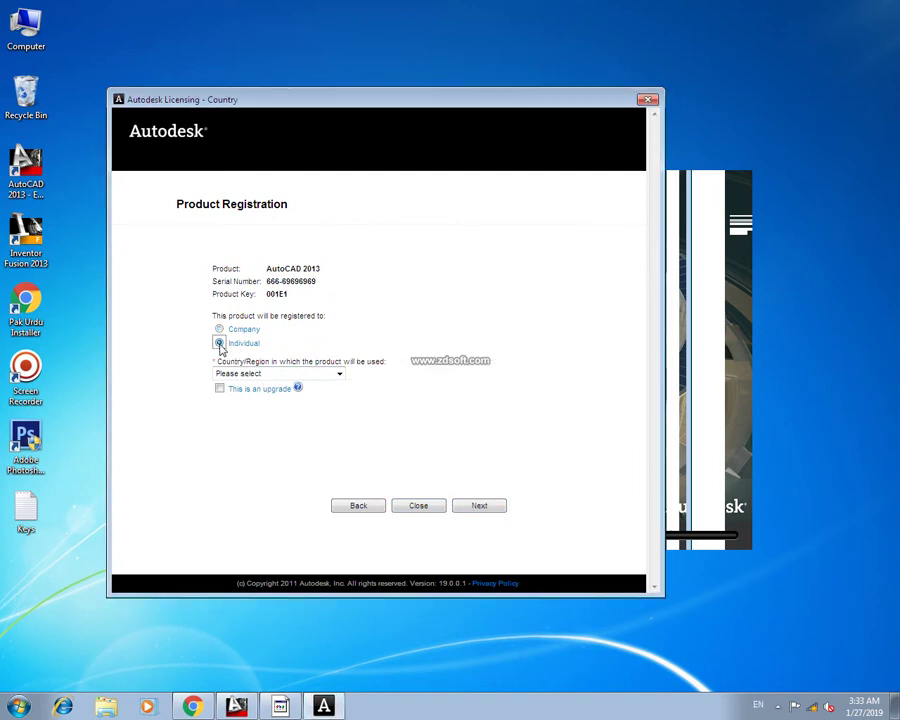
left_click(474, 505)
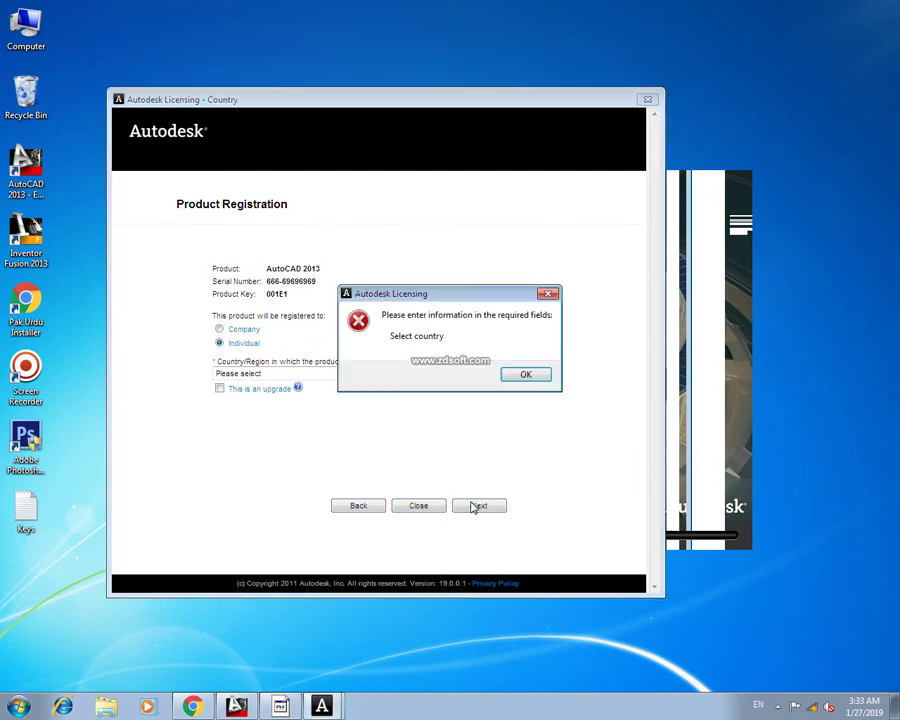
left_click(532, 375)
left_click(777, 705)
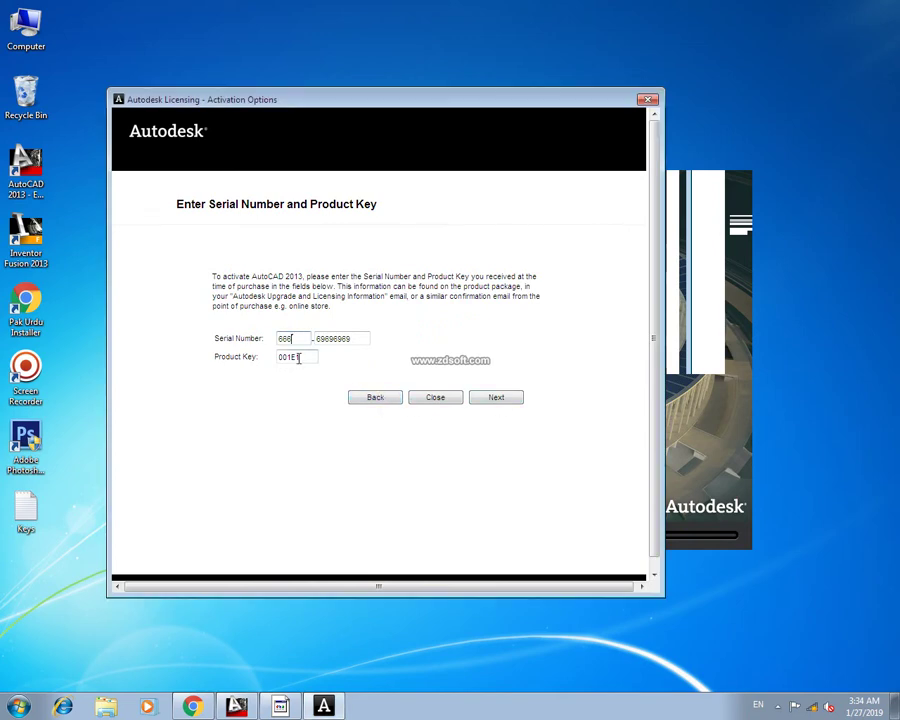
Select 'I have an activation code from Autodesk' and highlight the whole request code
left_click(509, 397)
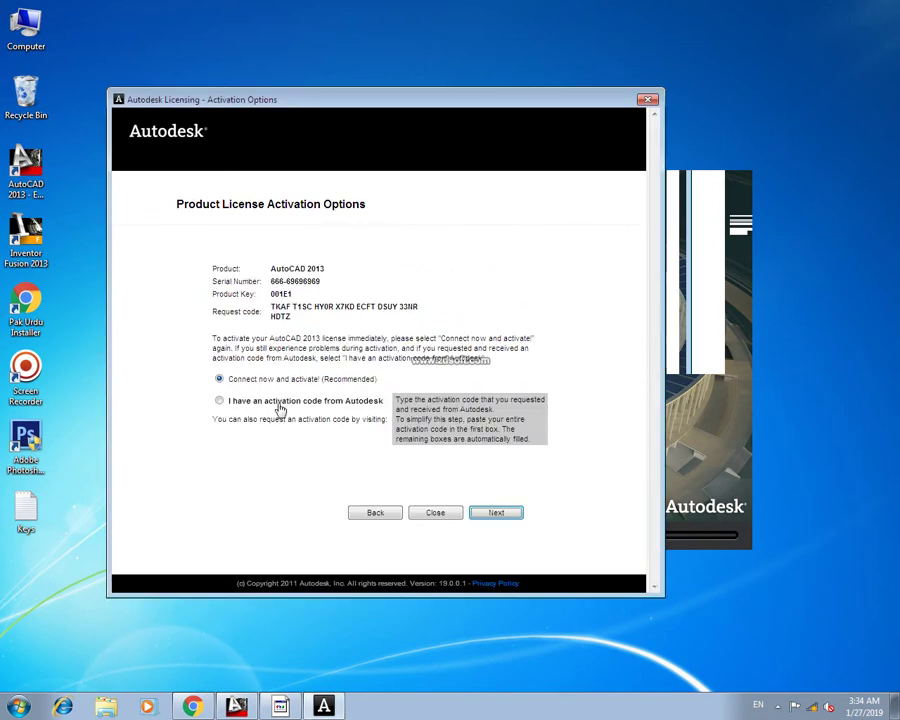
left_click(280, 404)
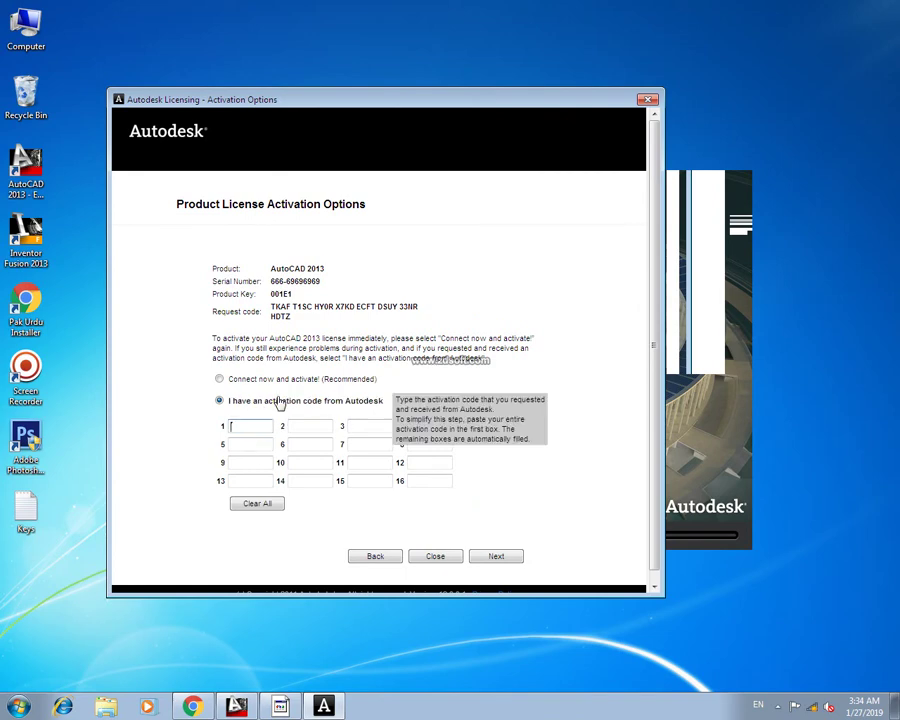
left_click(688, 120)
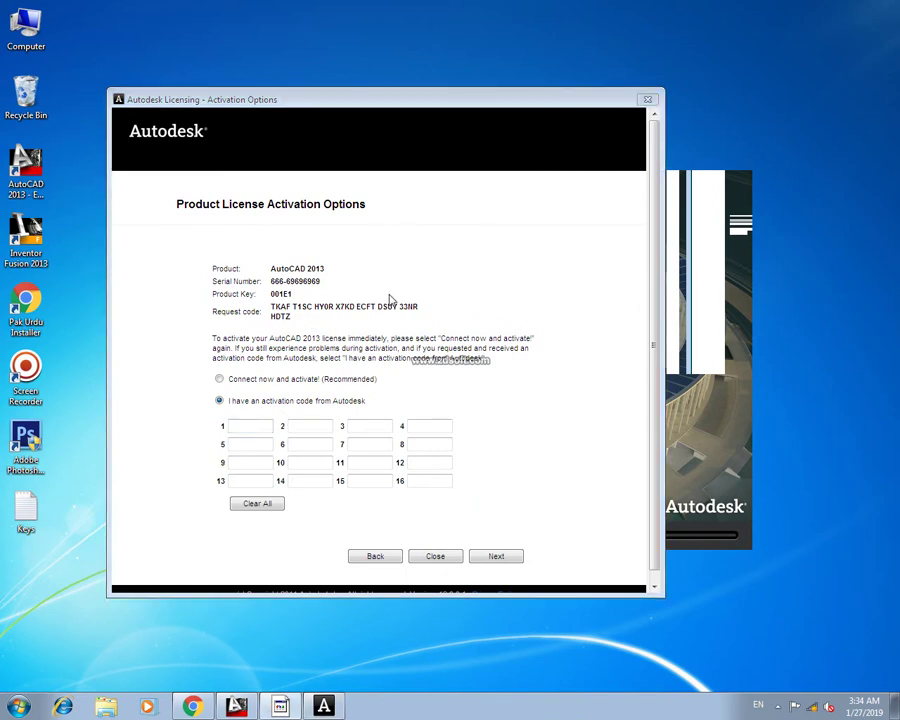
left_click_drag(271, 306, 292, 318)
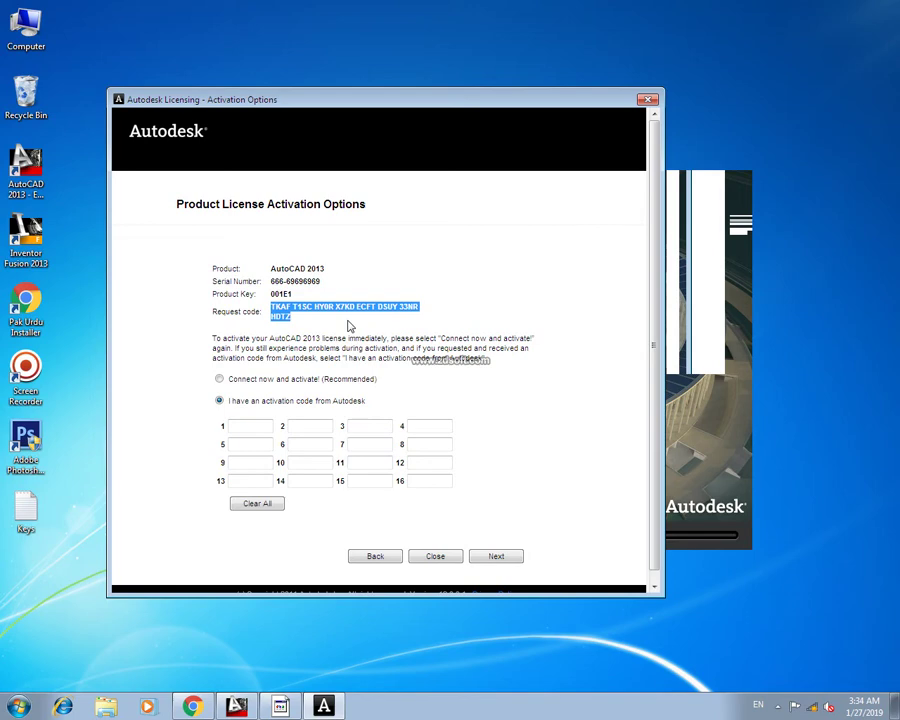
Close Notepad, bring the Activation Options window back to front and shift it left
left_click(589, 121)
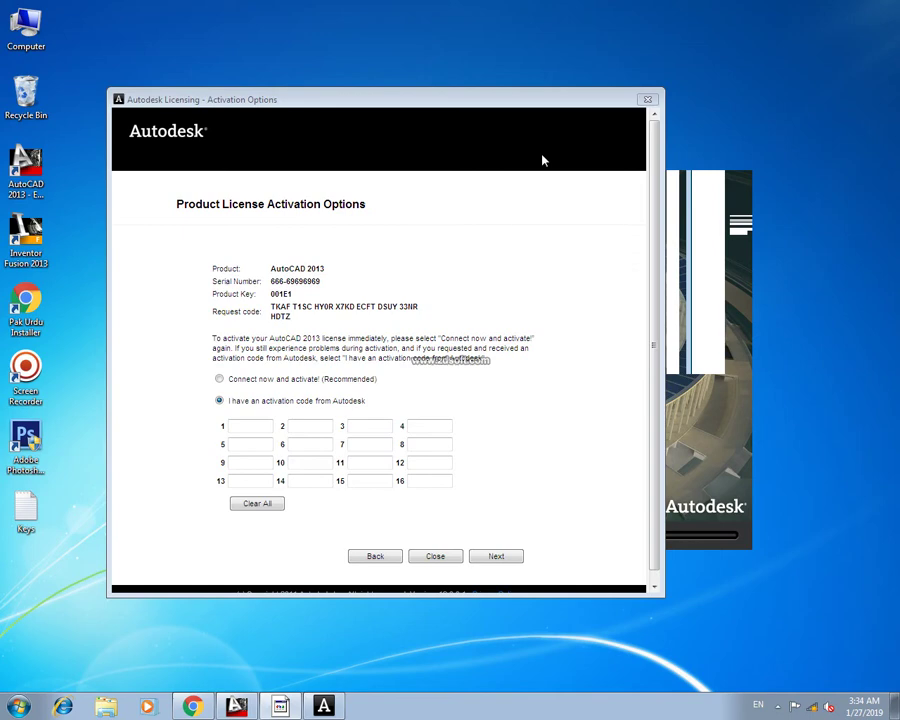
key("alt+F4")
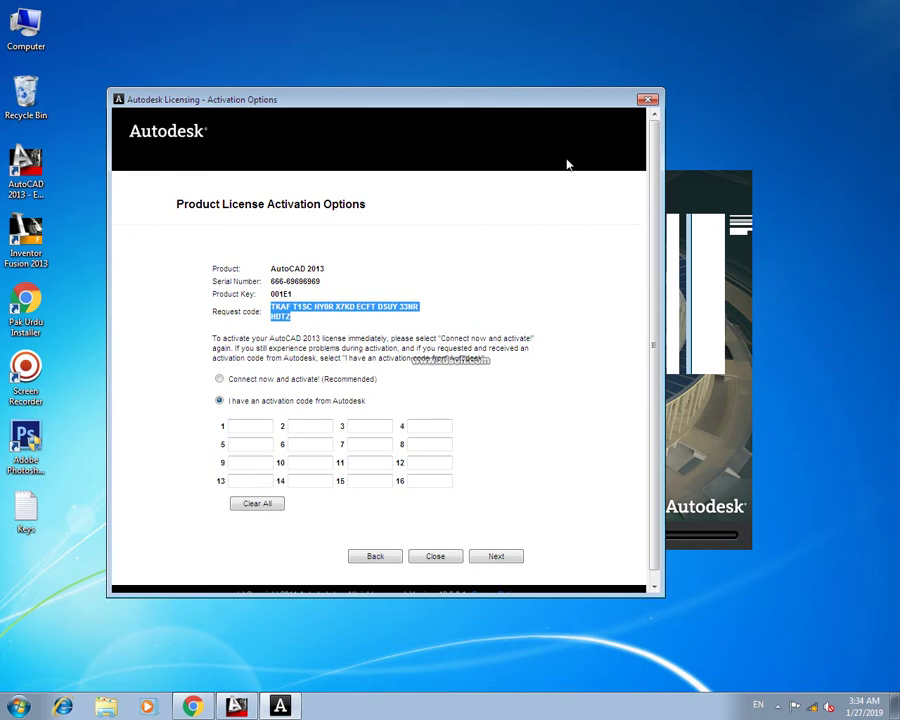
left_click(717, 316)
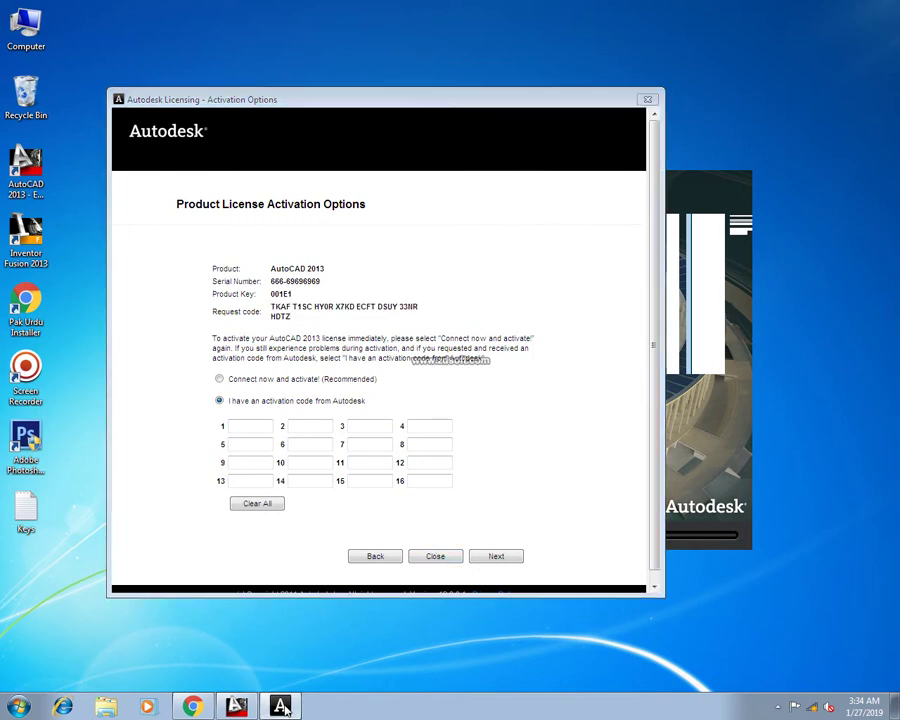
left_click(195, 497)
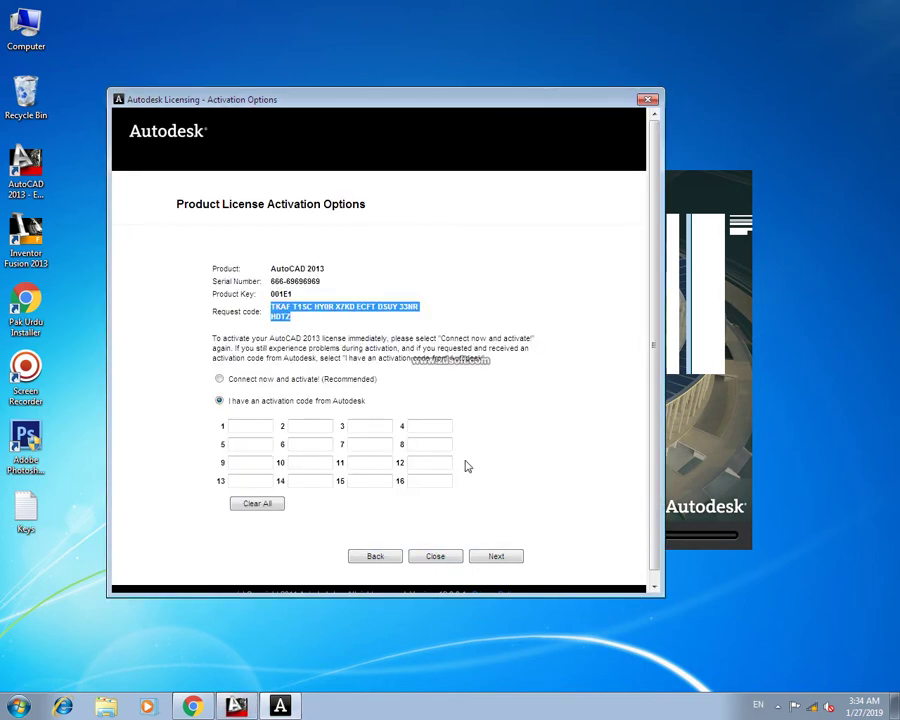
left_click(643, 307)
left_click_drag(543, 108, 423, 107)
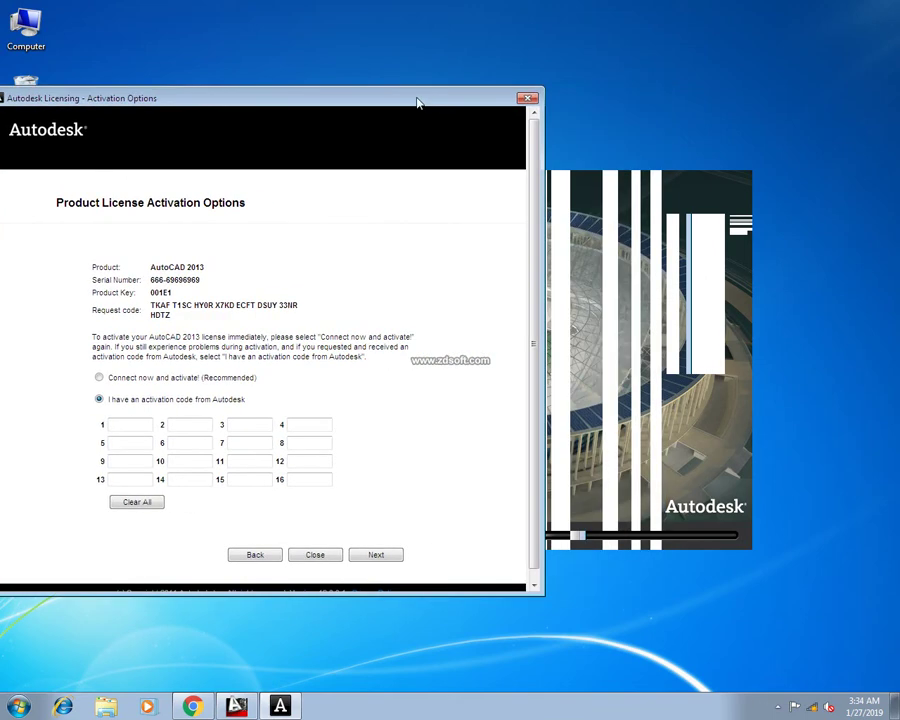
Rerun xf-adsk2013_x32 from G:\Crack-Win as administrator, confirm the patch, then start activation
left_click(779, 709)
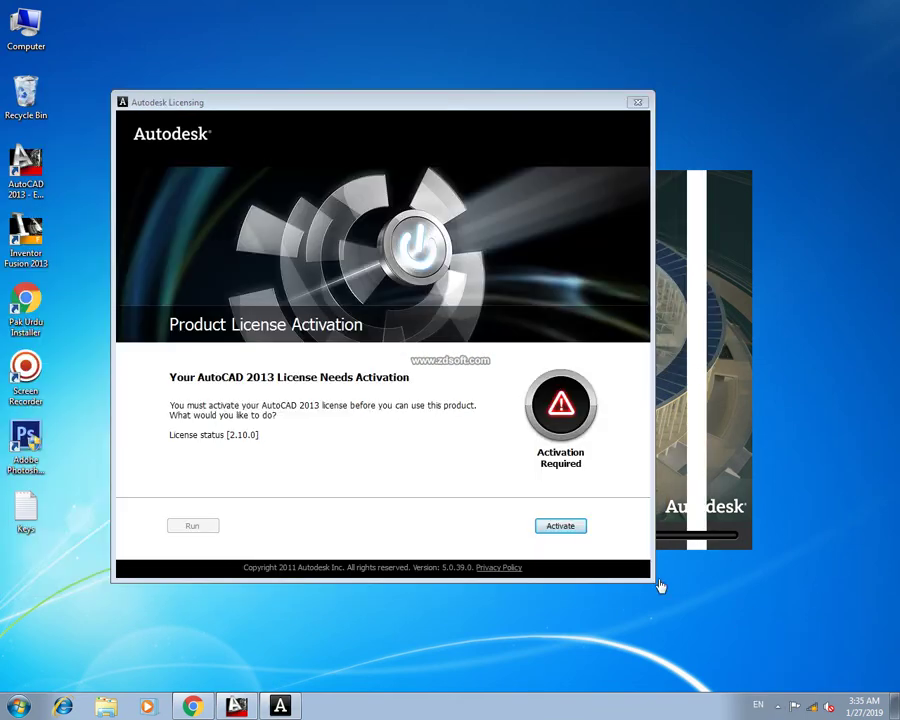
double_click(8, 30)
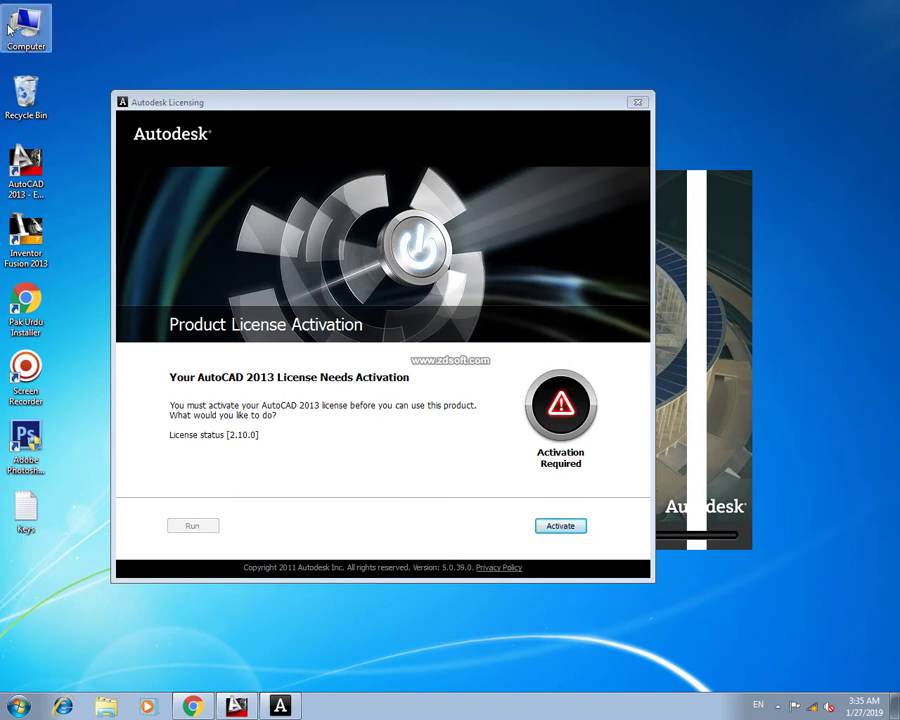
double_click(514, 166)
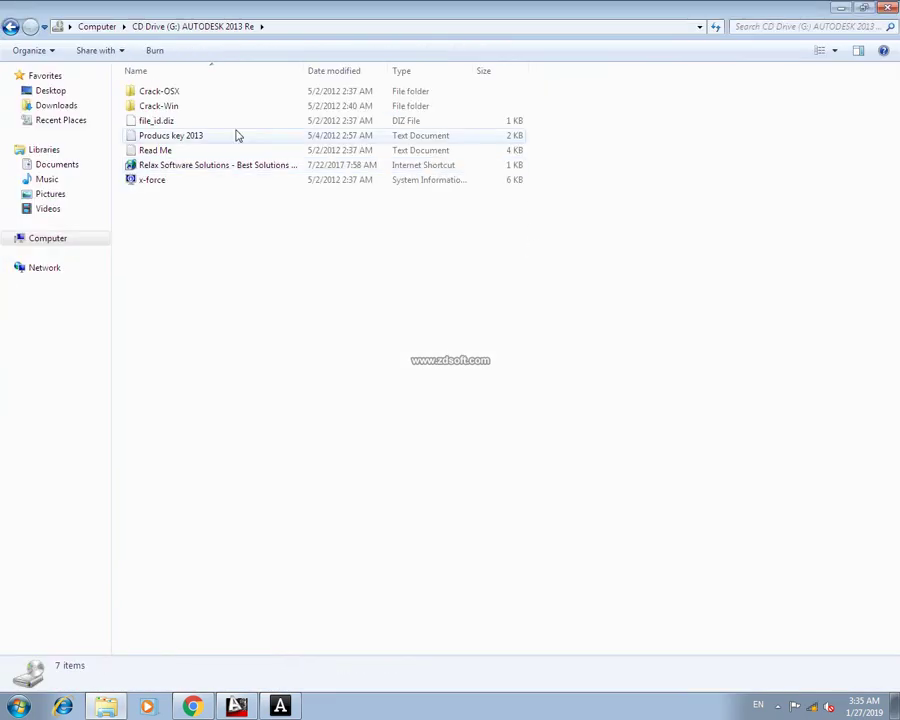
double_click(158, 106)
right_click(155, 107)
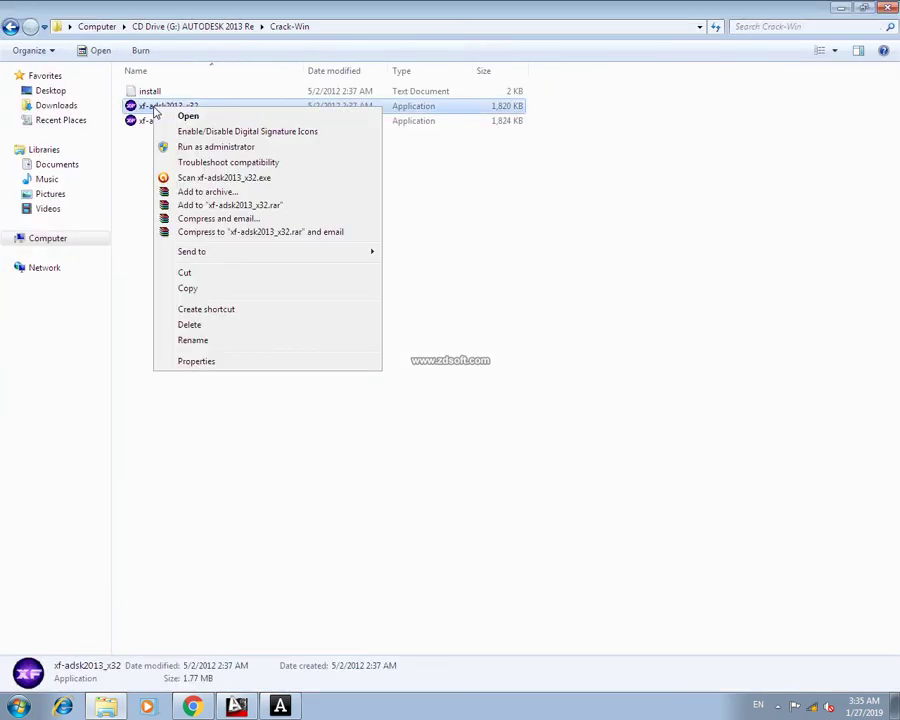
left_click(216, 147)
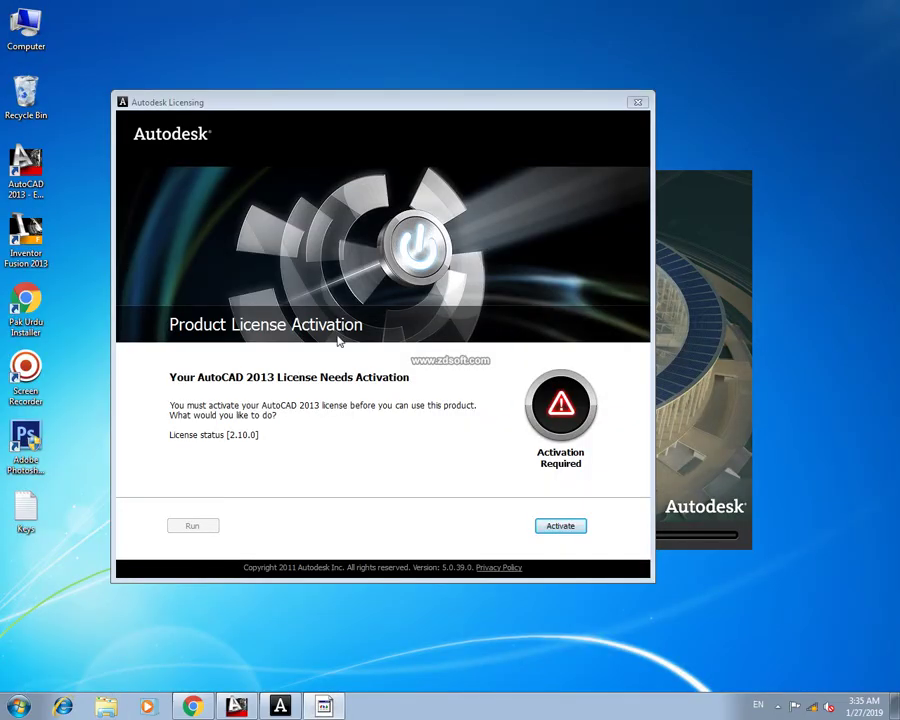
left_click(473, 395)
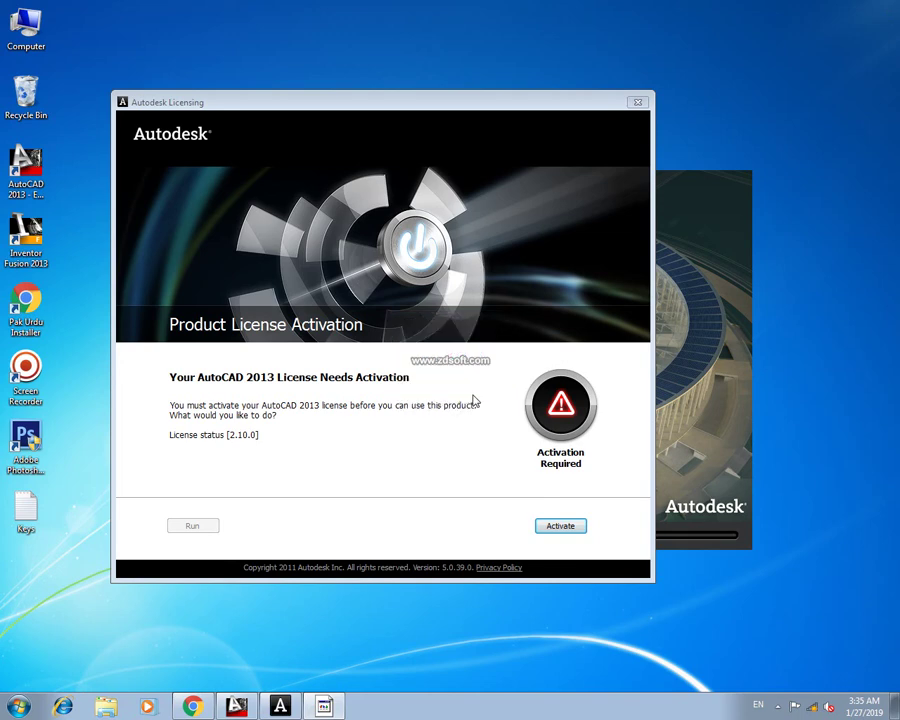
left_click(553, 526)
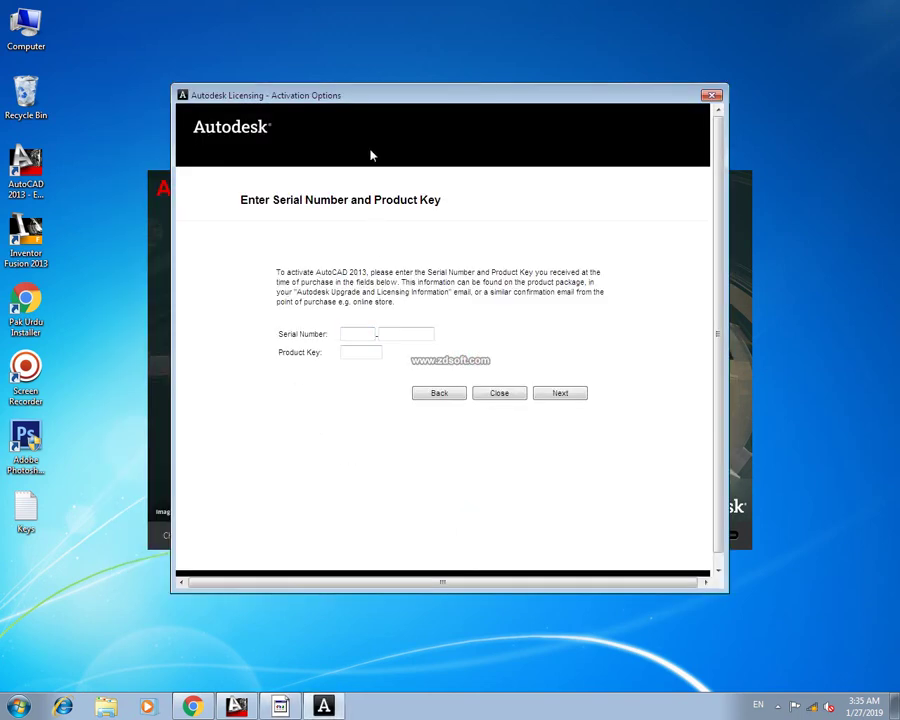
Enter the serial number and product key, then continue to the activation options page
left_click_drag(390, 108, 200, 218)
left_click(174, 444)
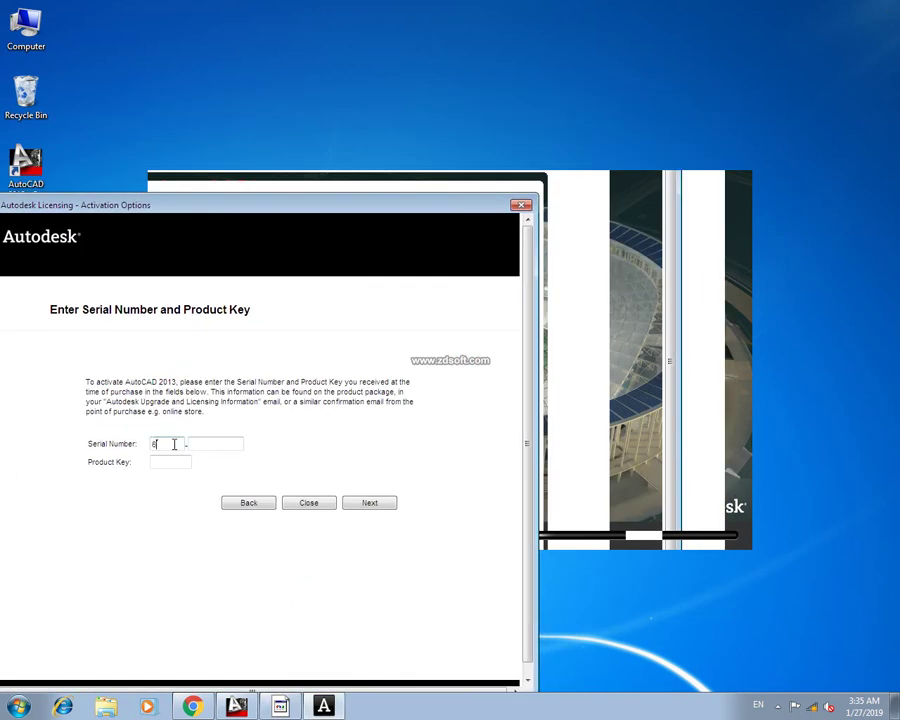
type("66")
key("Tab")
left_click(376, 506)
Choose to enter an activation code and paste the generated code into the boxes
left_click(130, 513)
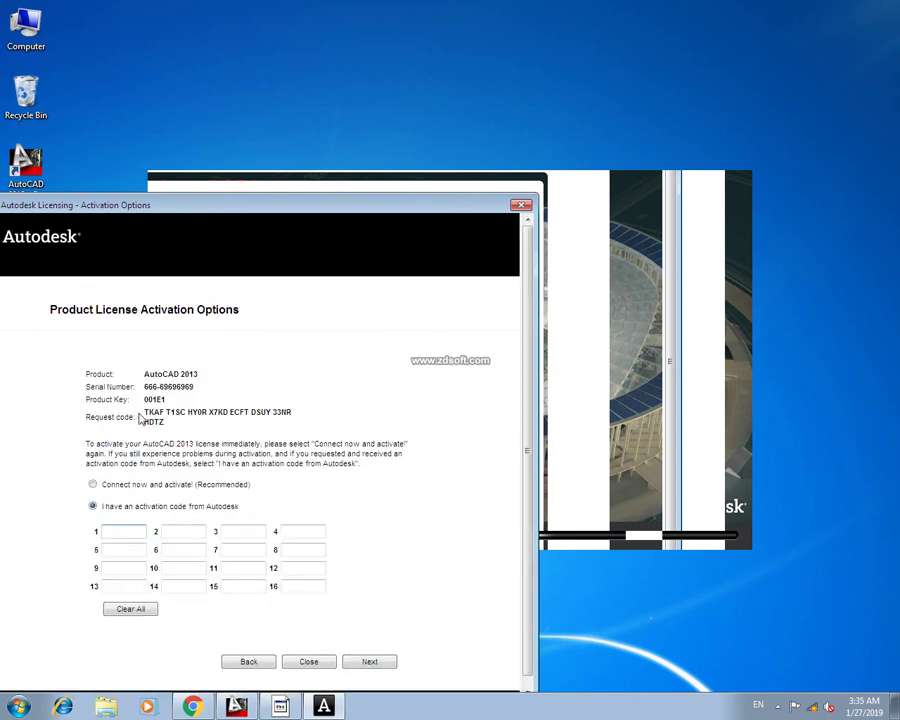
left_click_drag(144, 411, 166, 422)
left_click(394, 306)
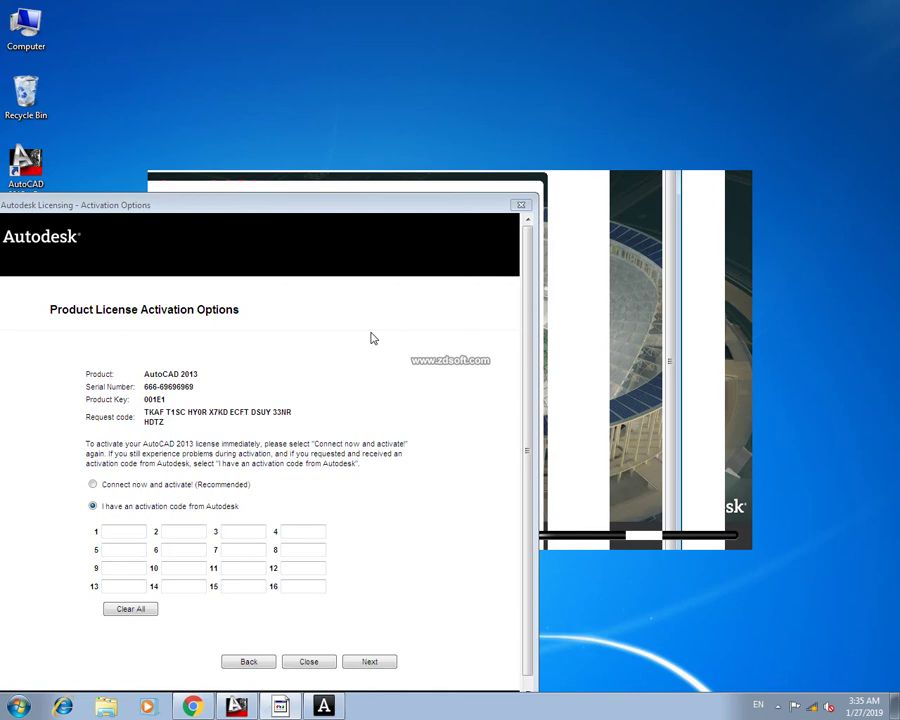
left_click(124, 531)
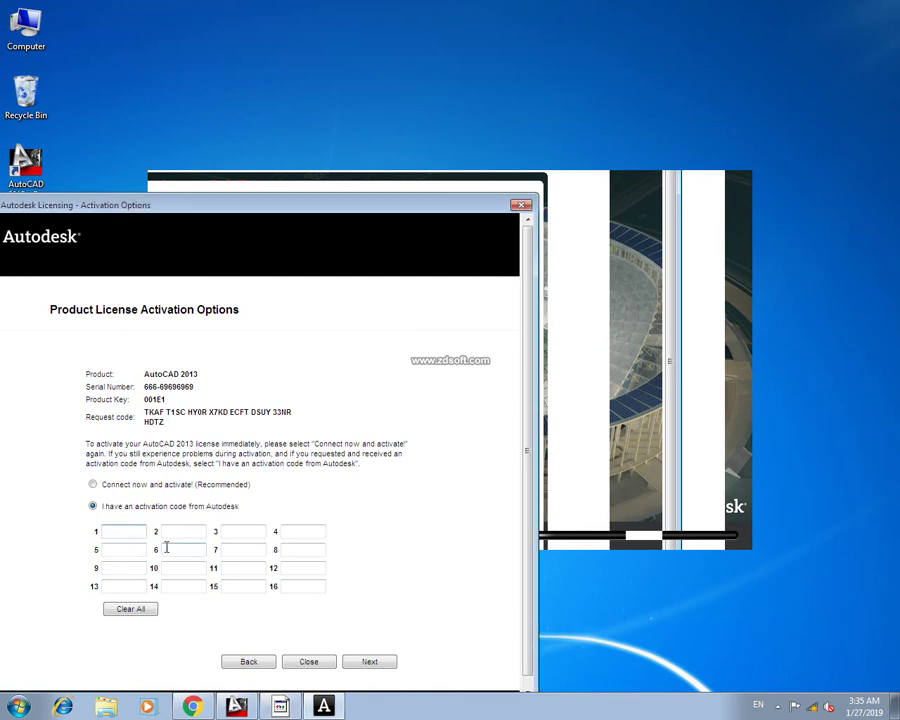
key("ctrl+v")
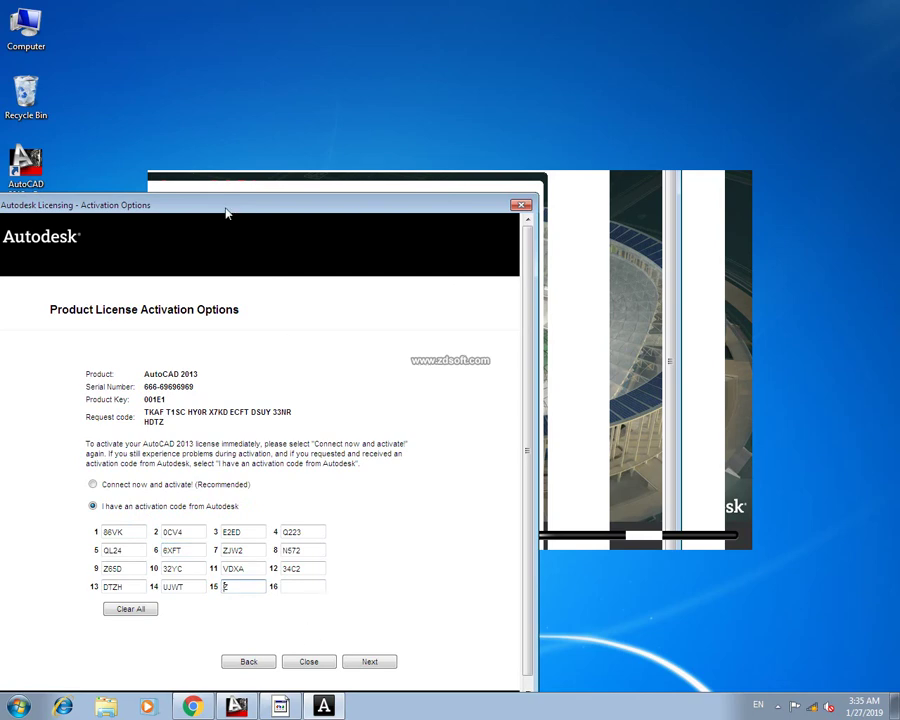
Submit the activation code, finish activation, and decline the Customer Involvement Program with 'No, thanks.'
left_click(368, 662)
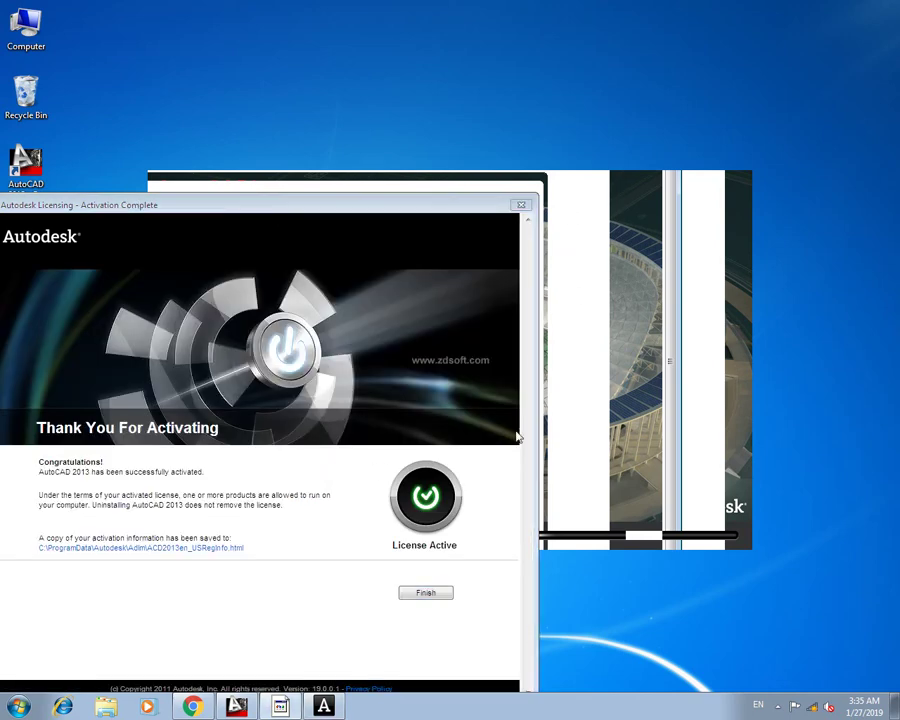
left_click(426, 592)
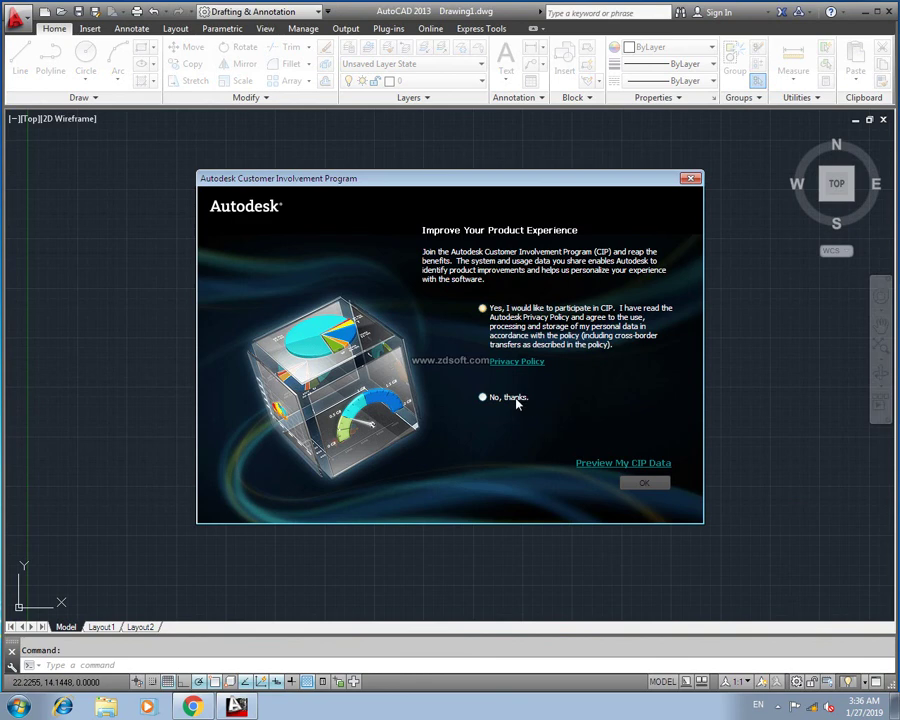
left_click_drag(484, 179, 411, 176)
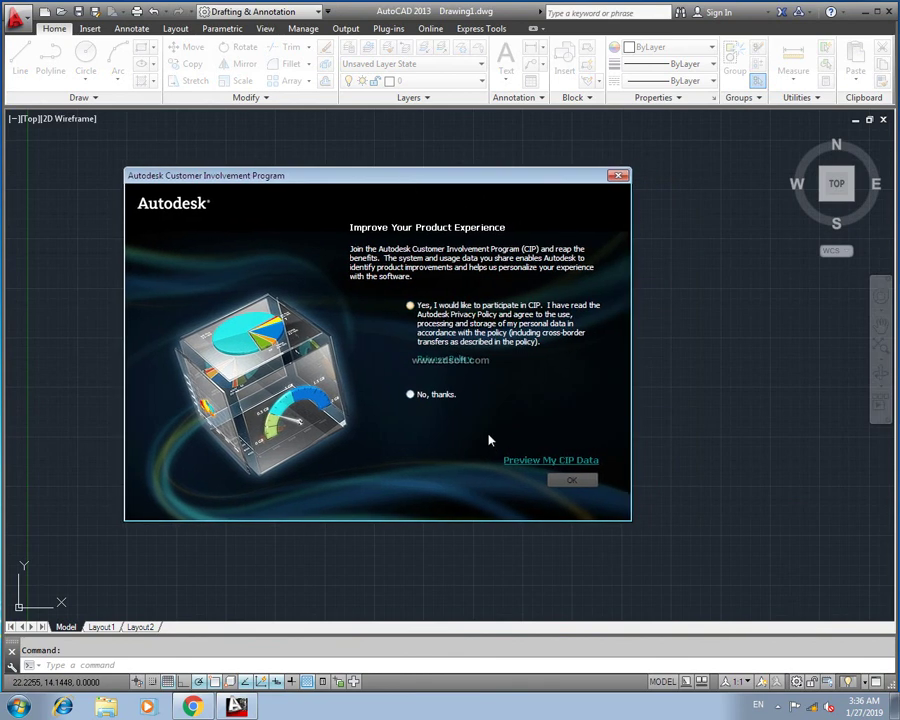
left_click(411, 395)
left_click(571, 481)
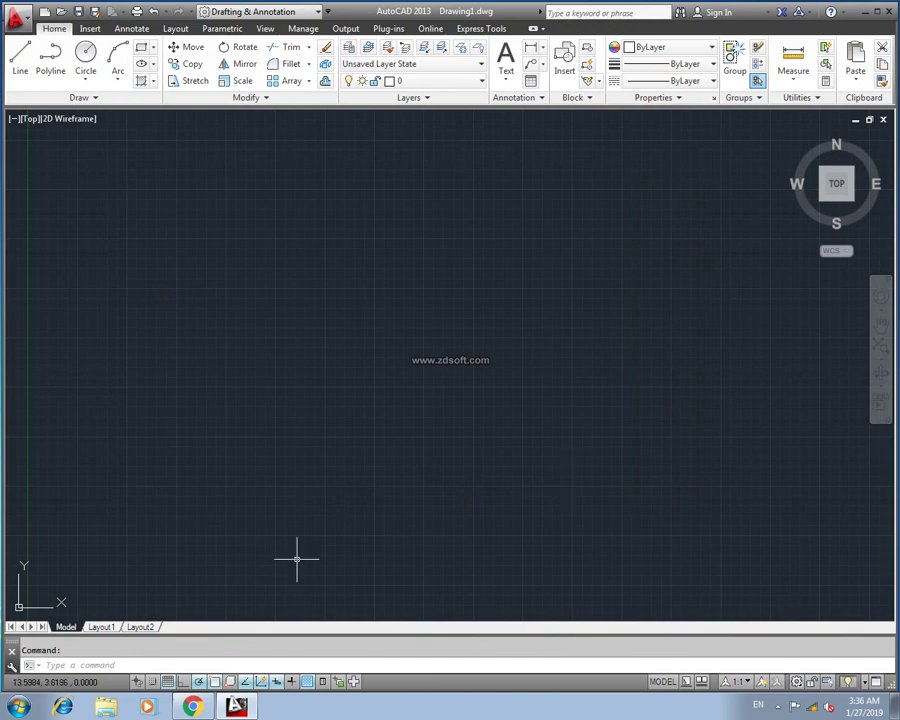
Minimize AutoCAD, close the Welcome window, and refresh the desktop twice
left_click(236, 706)
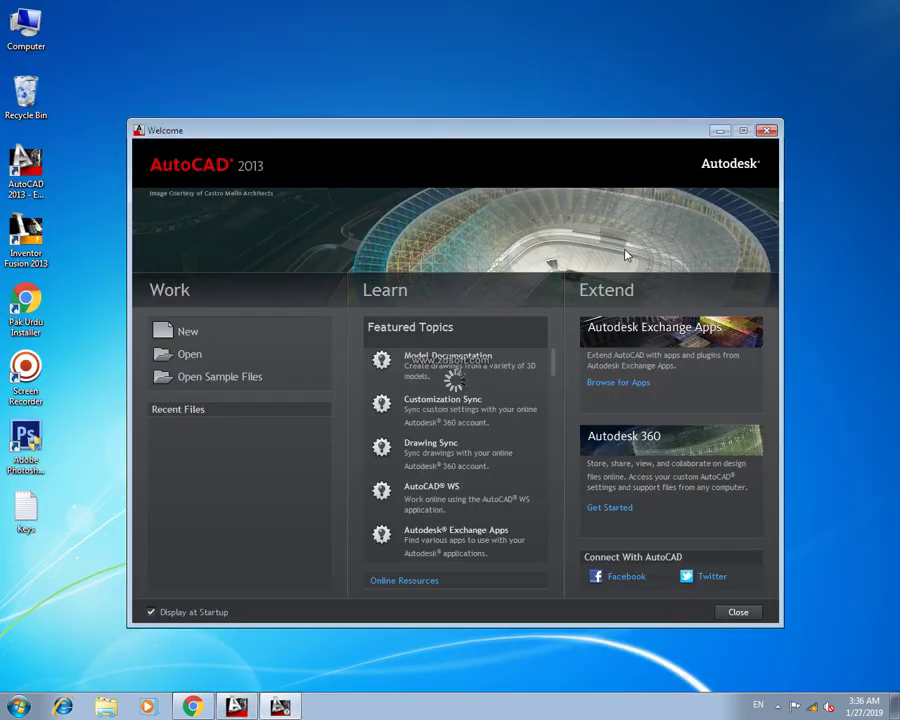
left_click(771, 131)
right_click(403, 163)
left_click(438, 204)
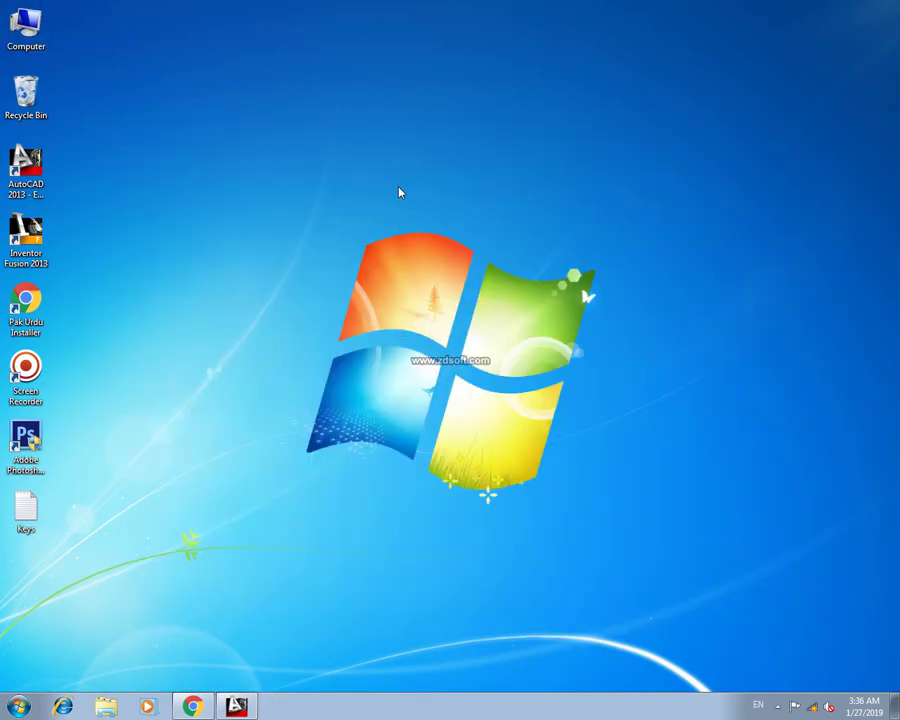
right_click(266, 123)
left_click(305, 169)
Empty the Recycle Bin permanently and restore AutoCAD 2013 showing the blank Drawing1
right_click(10, 85)
left_click(60, 107)
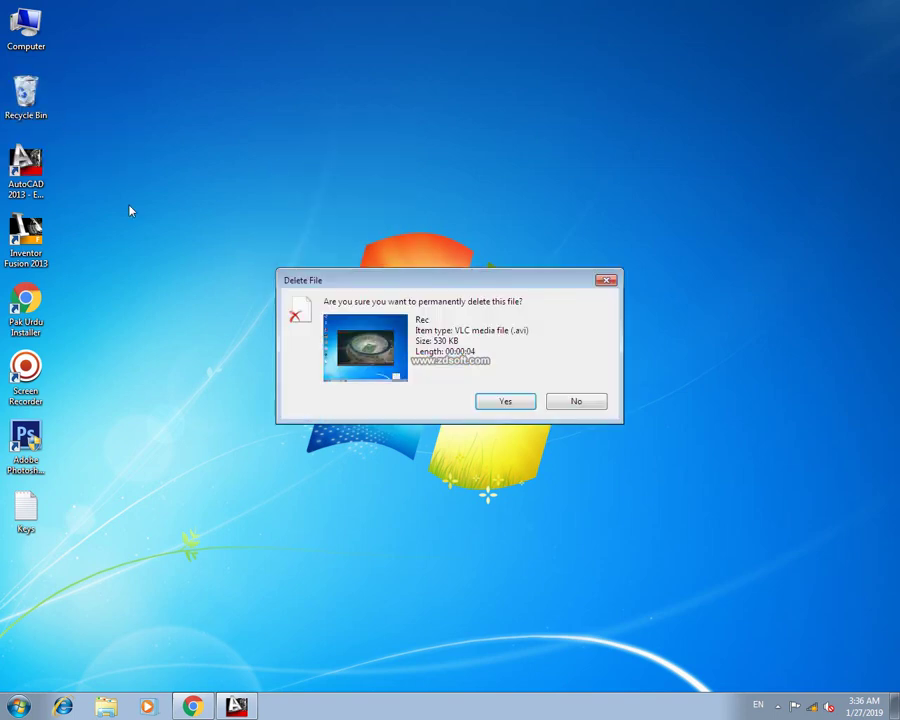
left_click(505, 401)
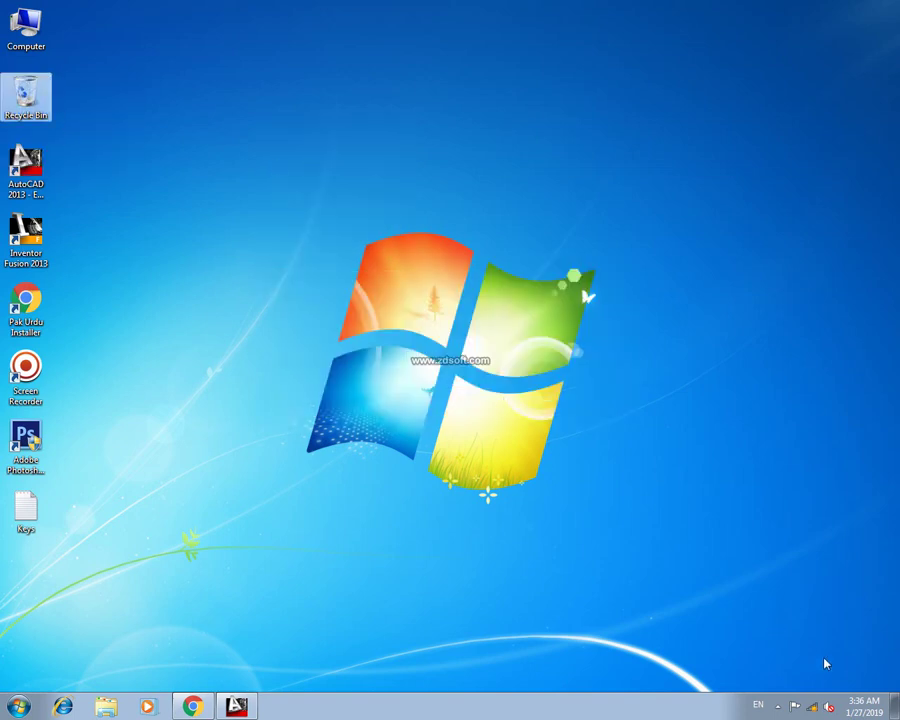
right_click(454, 440)
left_click(482, 476)
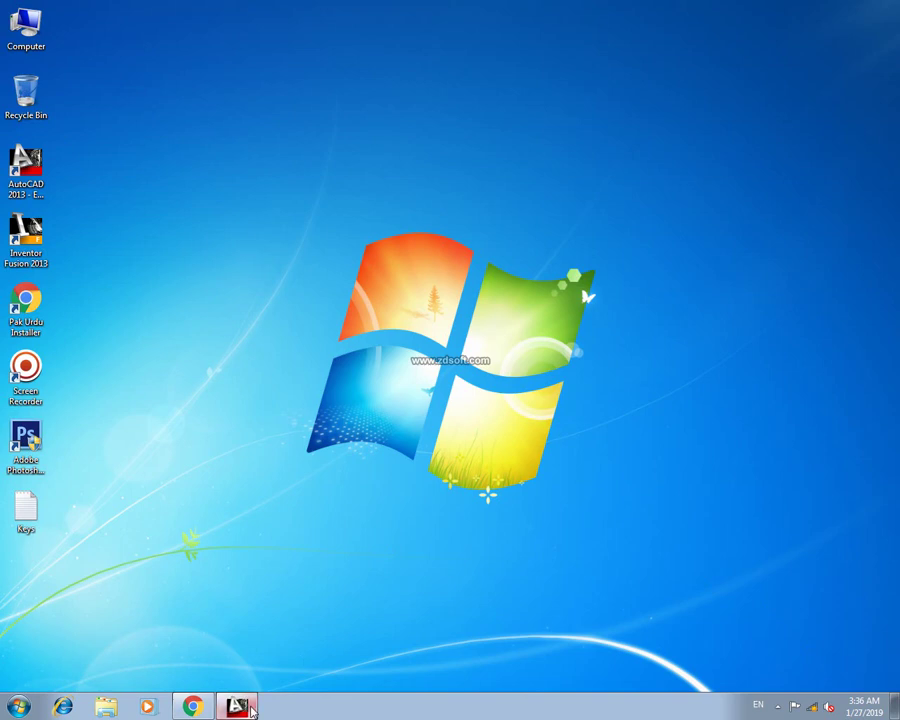
left_click(250, 709)
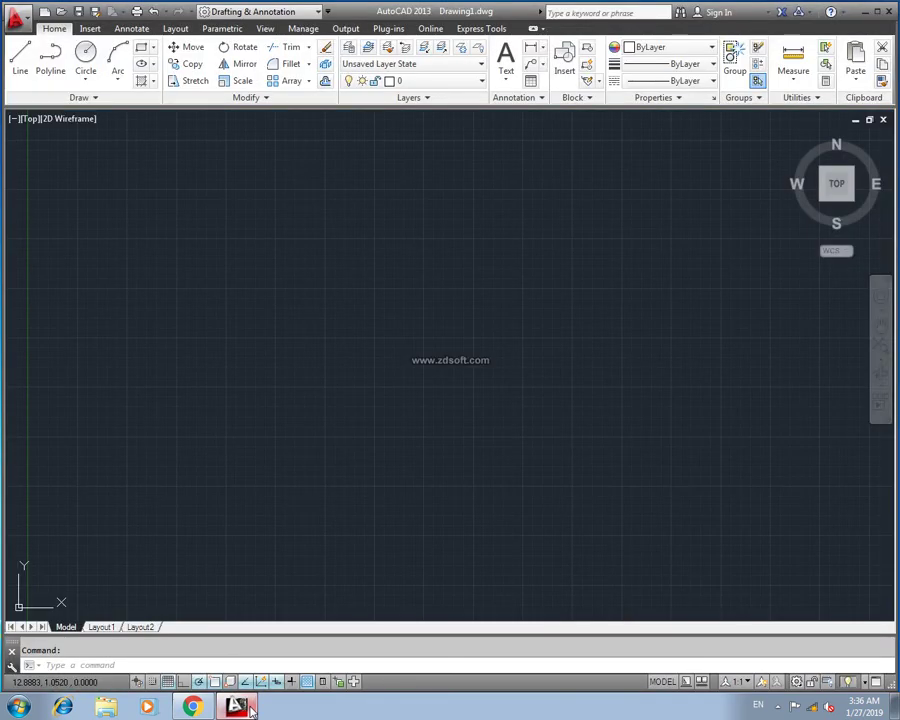